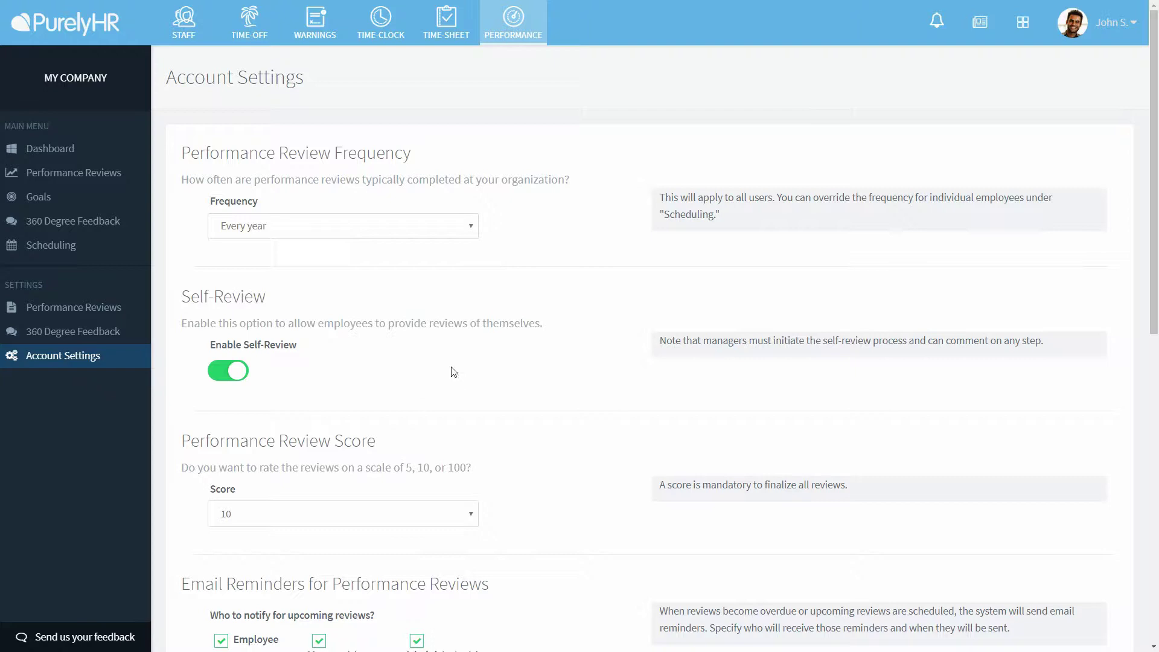
pyautogui.click(471, 236)
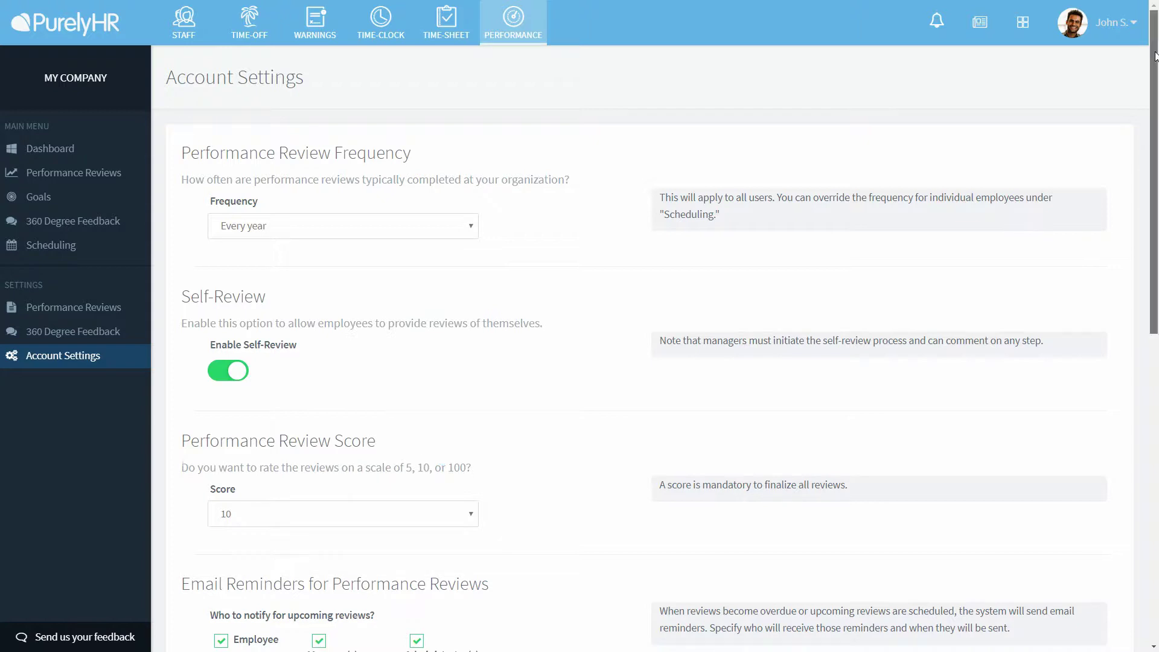
# - Scroll down Account Settings to the performance review and goal Email Reminders sections
pyautogui.scroll(-1, 1156, 97)
pyautogui.moveTo(1157, 96); pyautogui.dragTo(1157, 279)
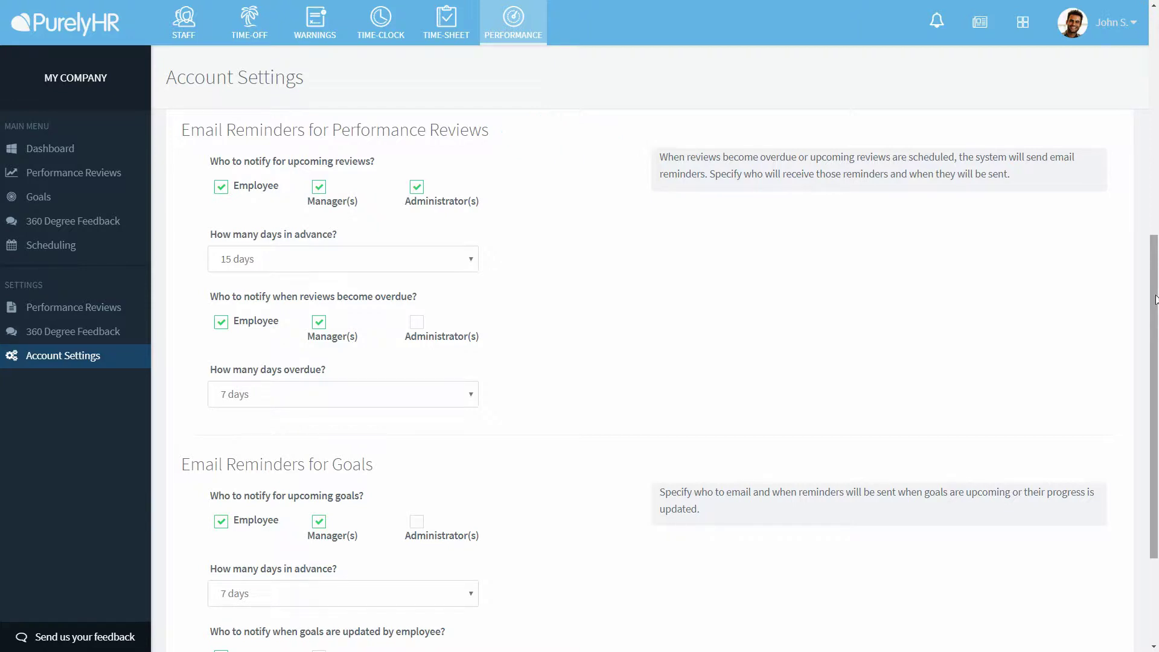
pyautogui.moveTo(1157, 292); pyautogui.dragTo(1157, 394)
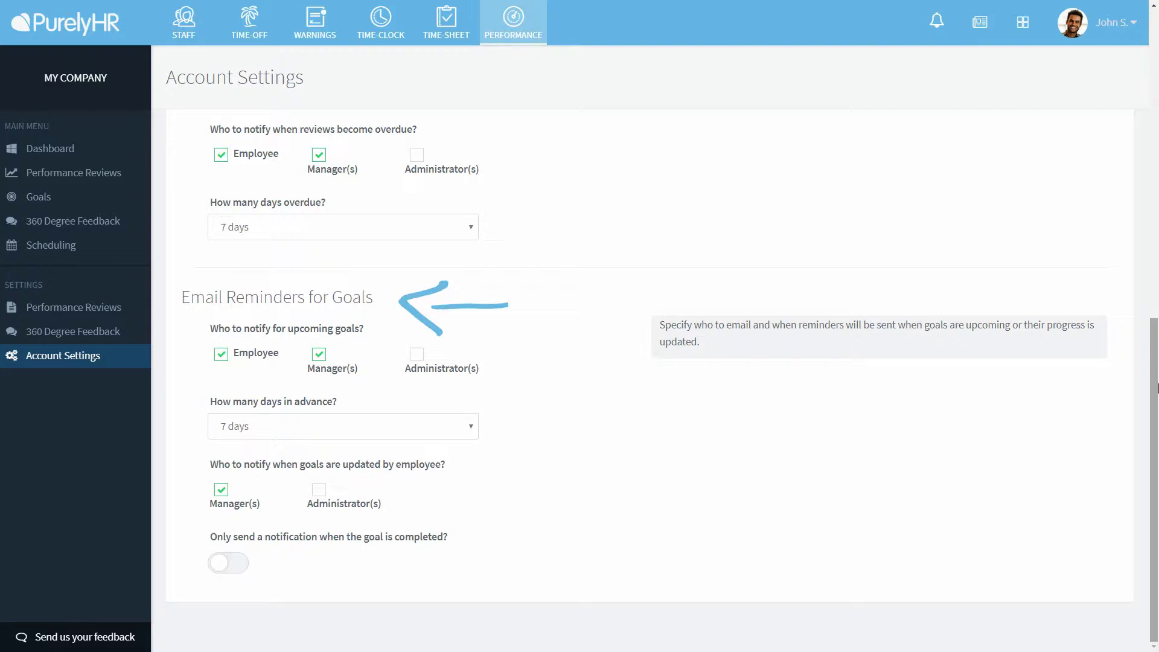
# - In 360 Degree Feedback settings, browse the Peer, Employee to Manager and Manager to Employee questions
pyautogui.click(52, 337)
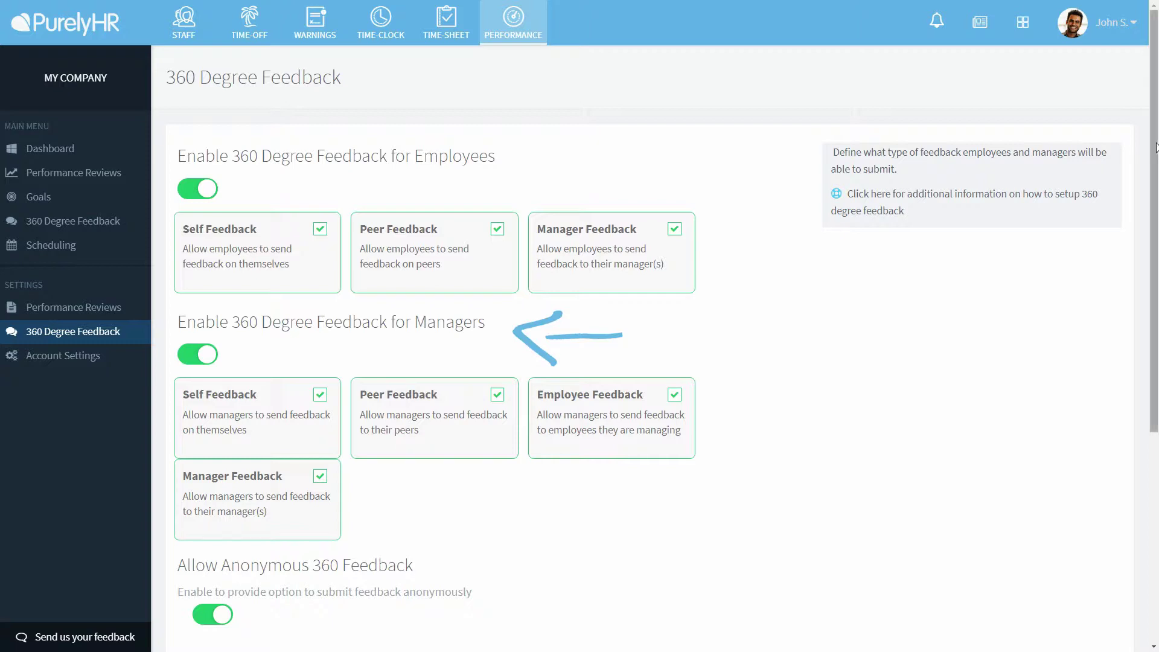
pyautogui.moveTo(1155, 149); pyautogui.dragTo(1156, 385)
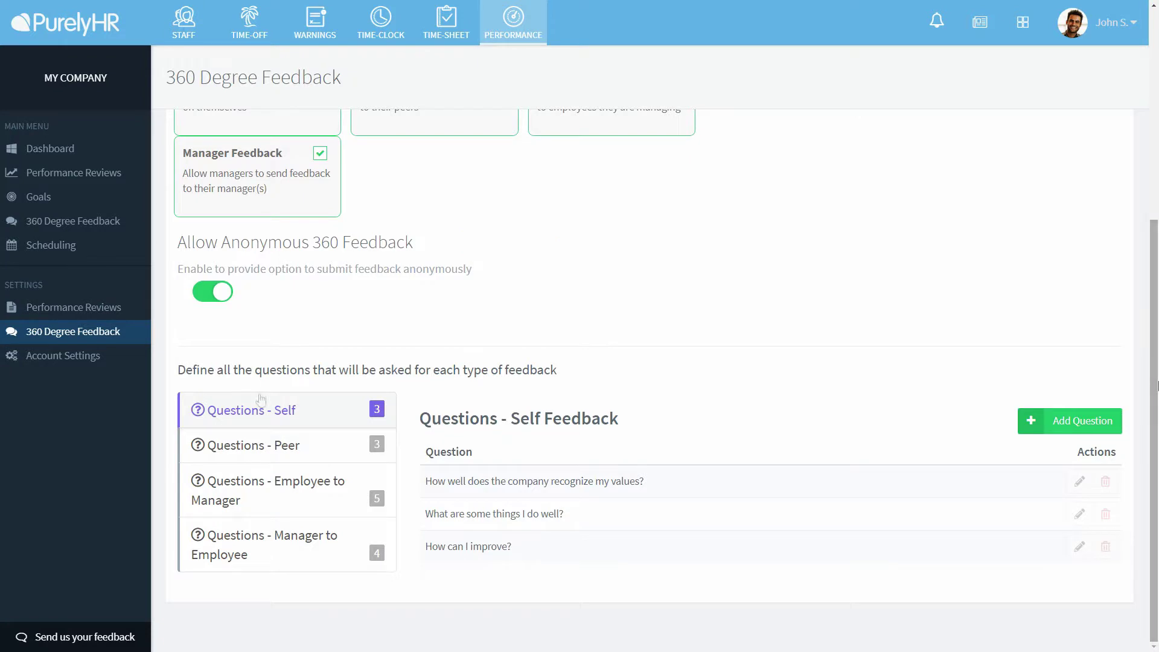
pyautogui.click(260, 449)
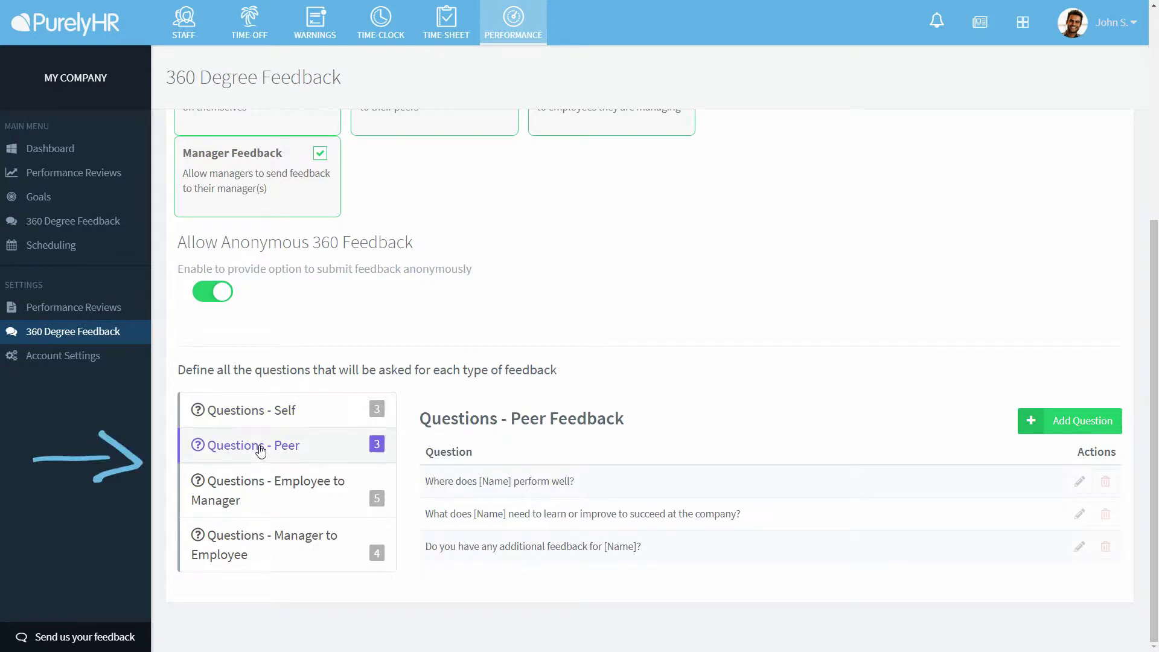
pyautogui.click(266, 488)
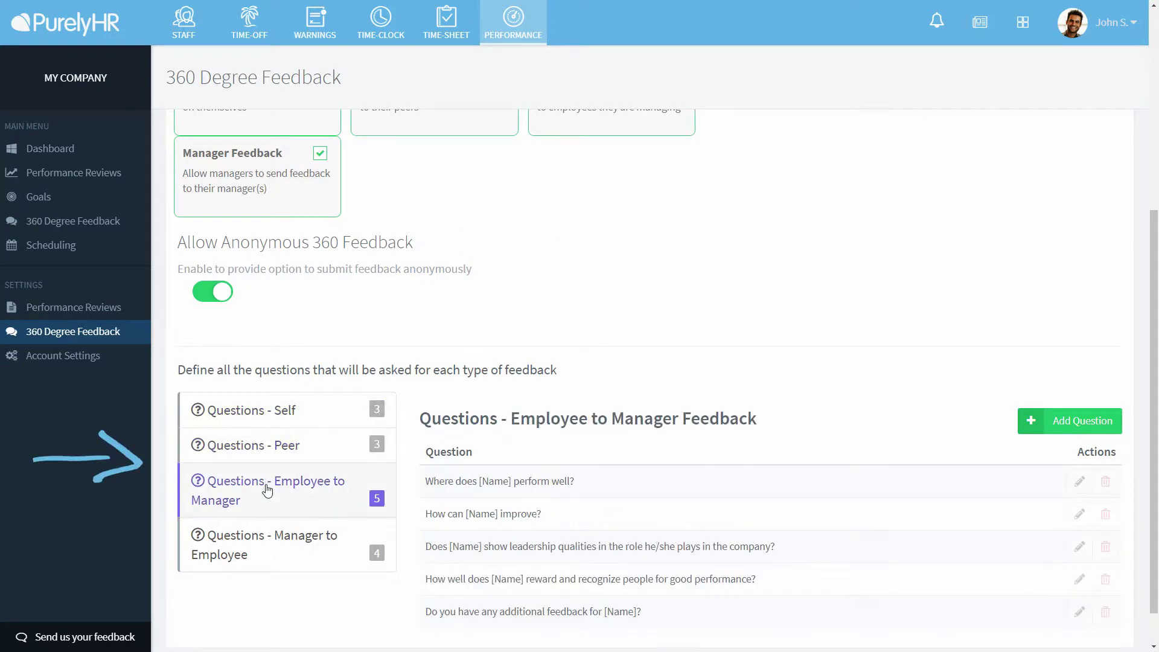
pyautogui.click(261, 555)
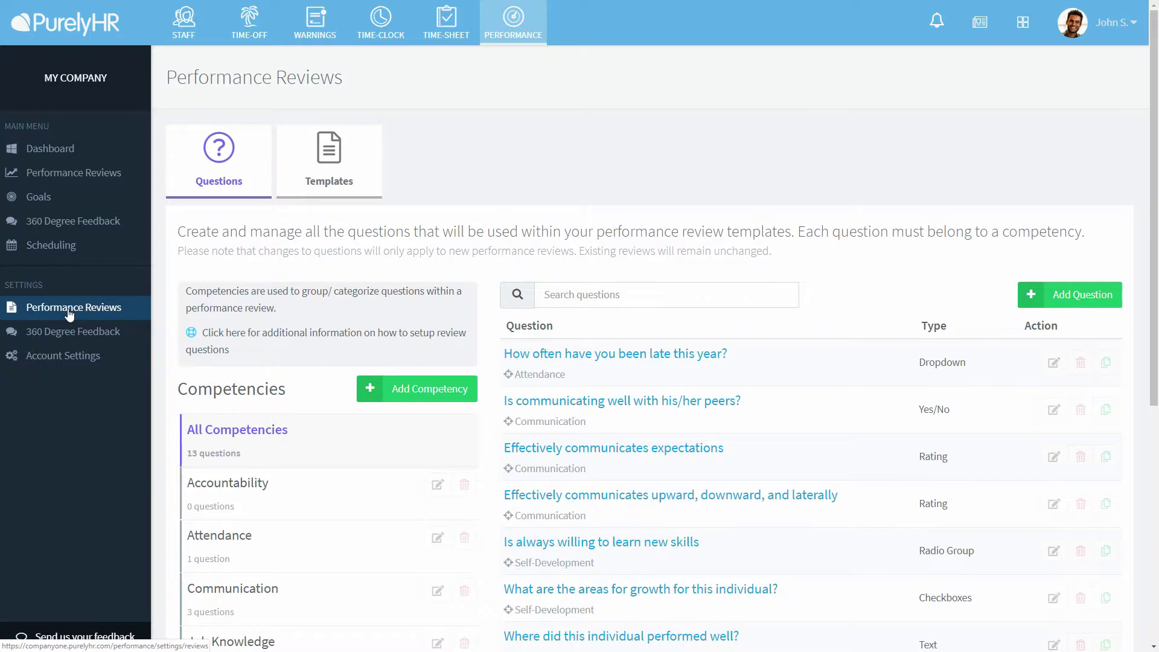
# - Add and save a 'Customer Service' competency, then open its empty question list
pyautogui.click(408, 390)
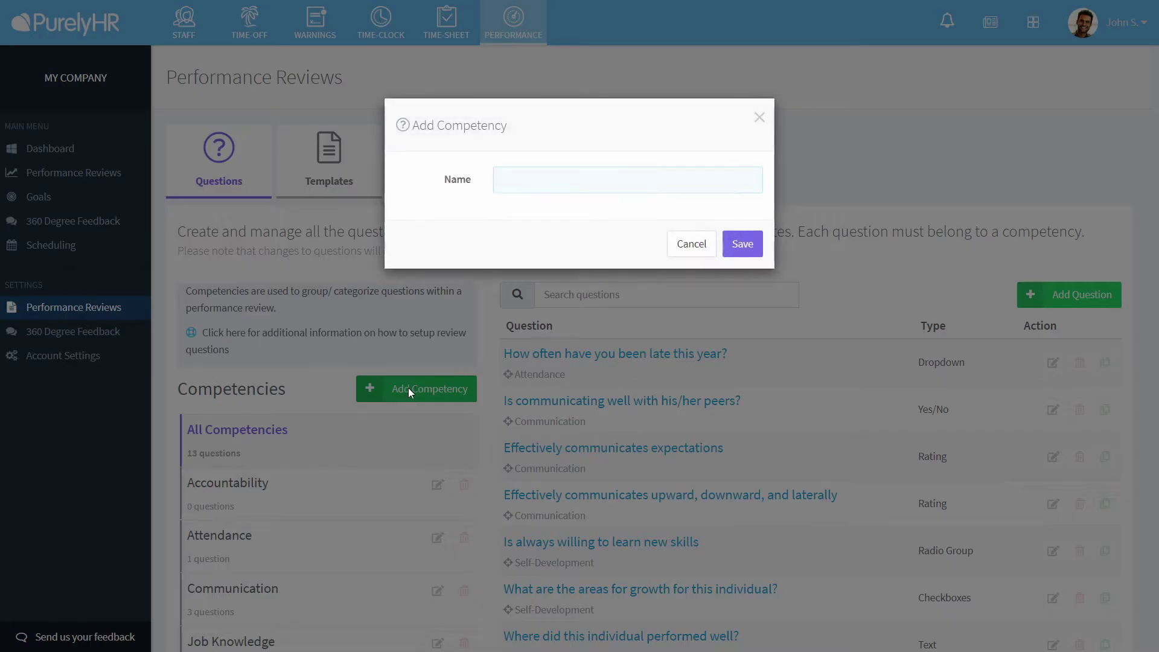
pyautogui.write('Customer Service')
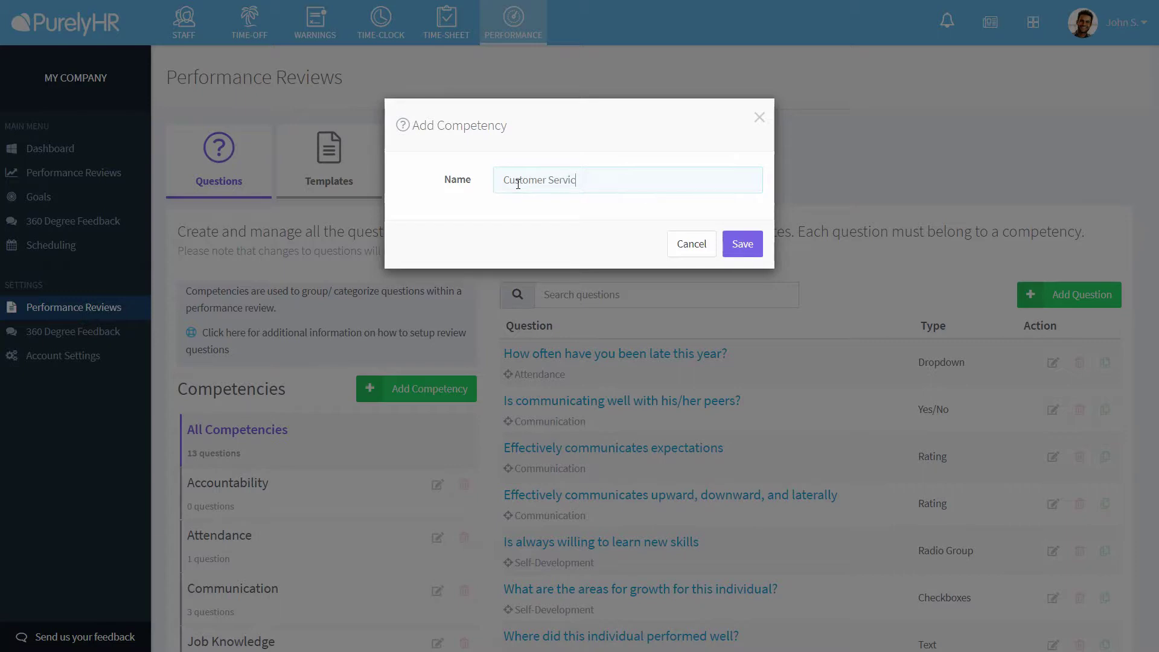
pyautogui.click(728, 243)
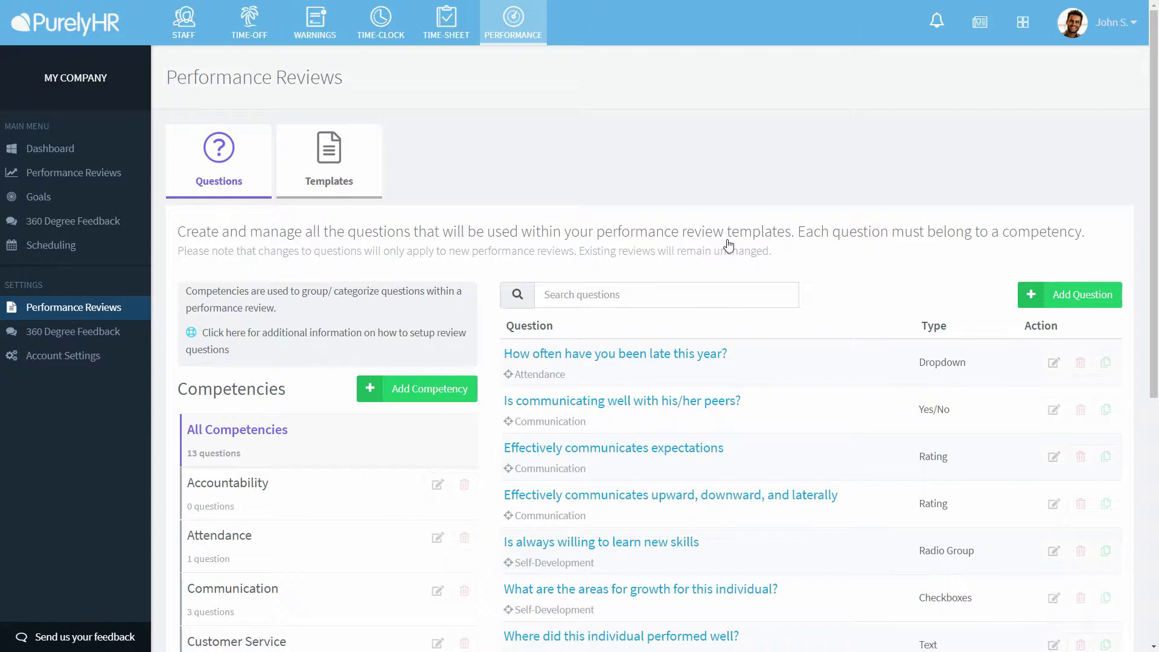
pyautogui.moveTo(1158, 116); pyautogui.dragTo(1157, 224)
pyautogui.click(304, 476)
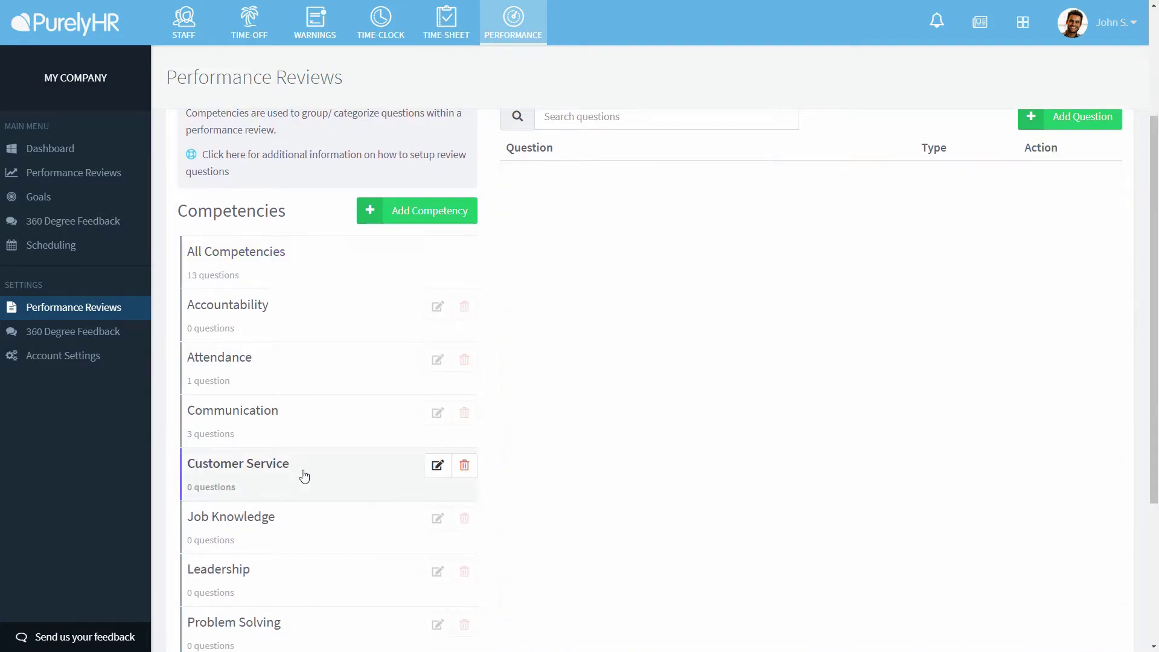
# - Start a Customer Service question 'How well do they treat customers' of Dropdown type
pyautogui.click(1086, 125)
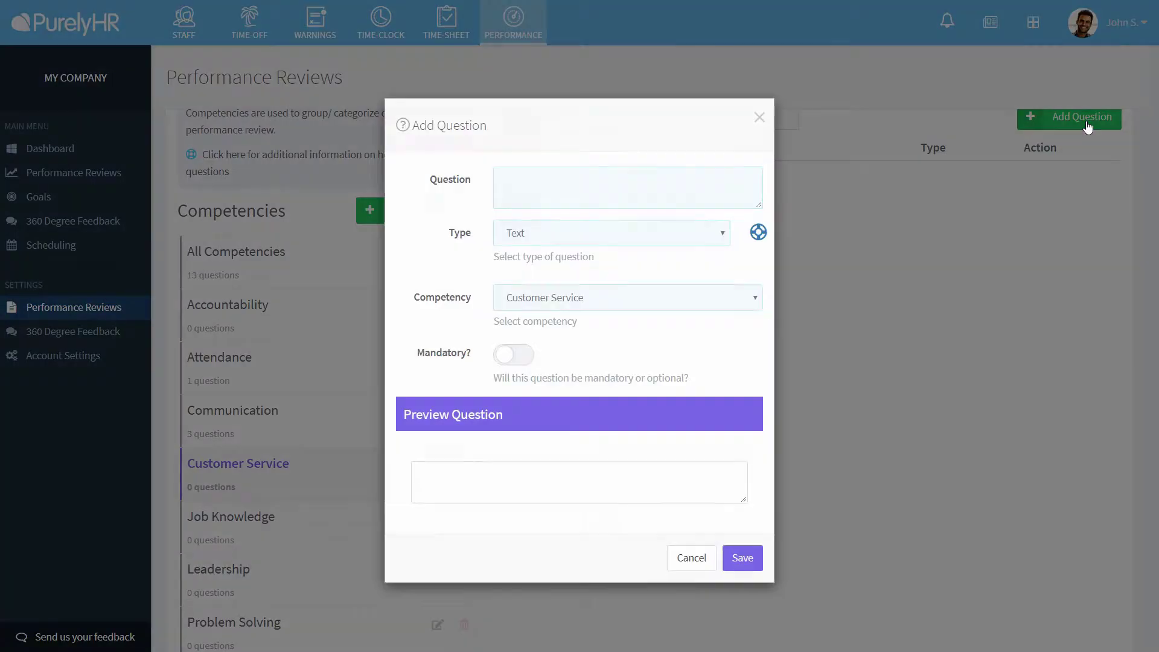
pyautogui.click(638, 177)
pyautogui.write('How ')
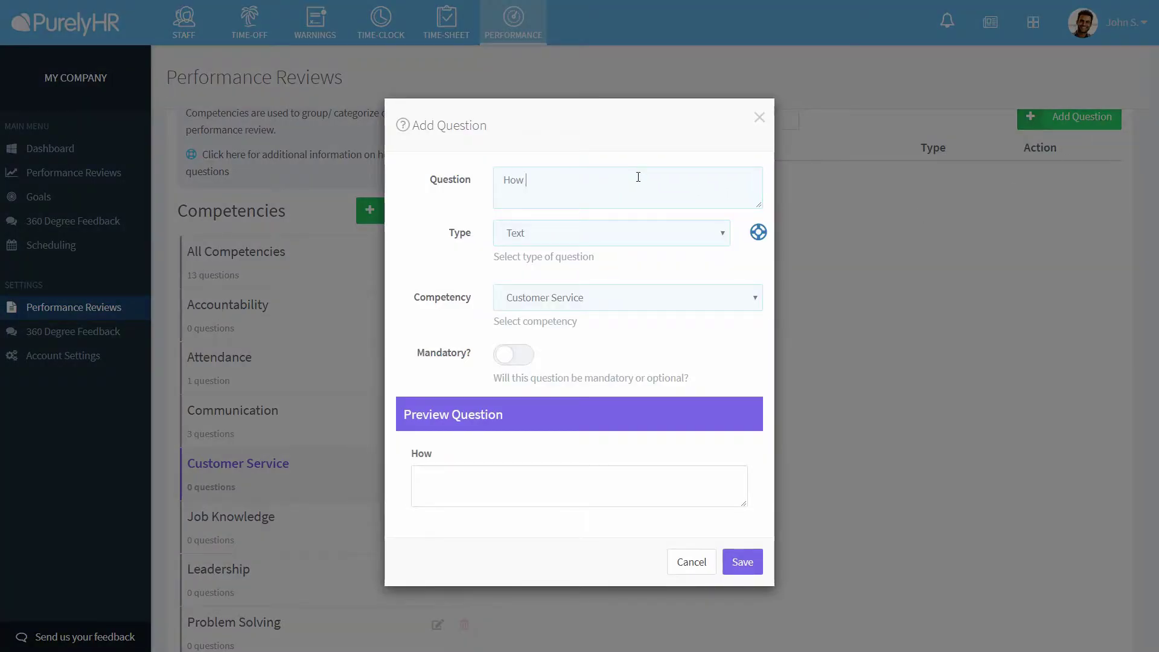
pyautogui.write('well do they t')
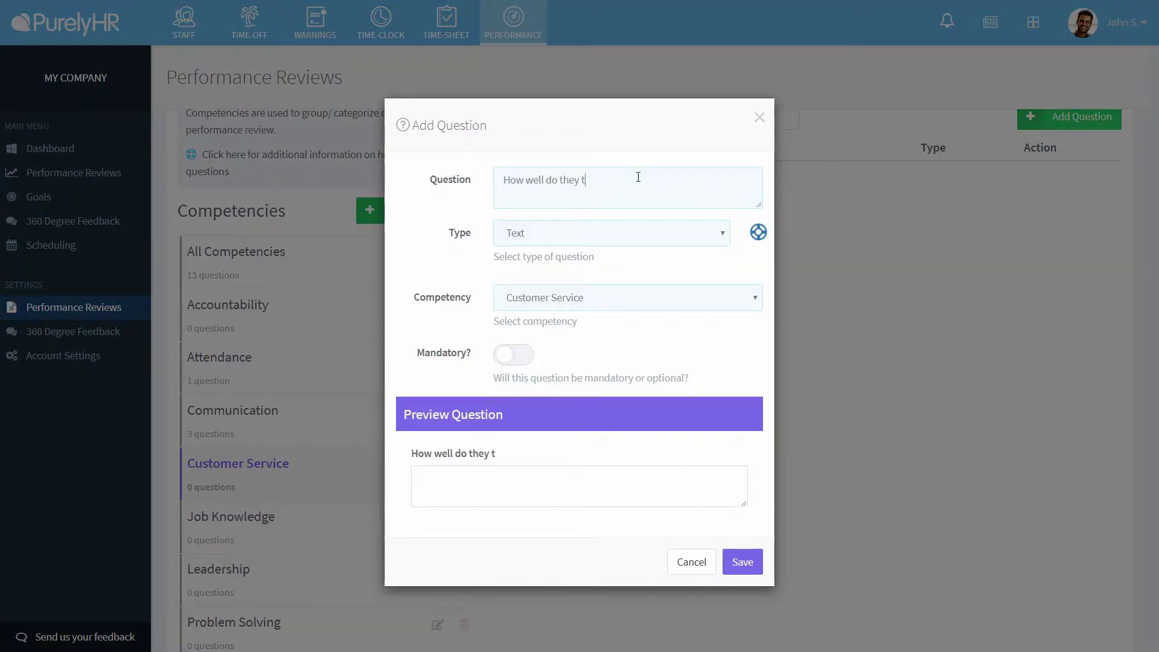
pyautogui.write('reat customers')
pyautogui.click(616, 229)
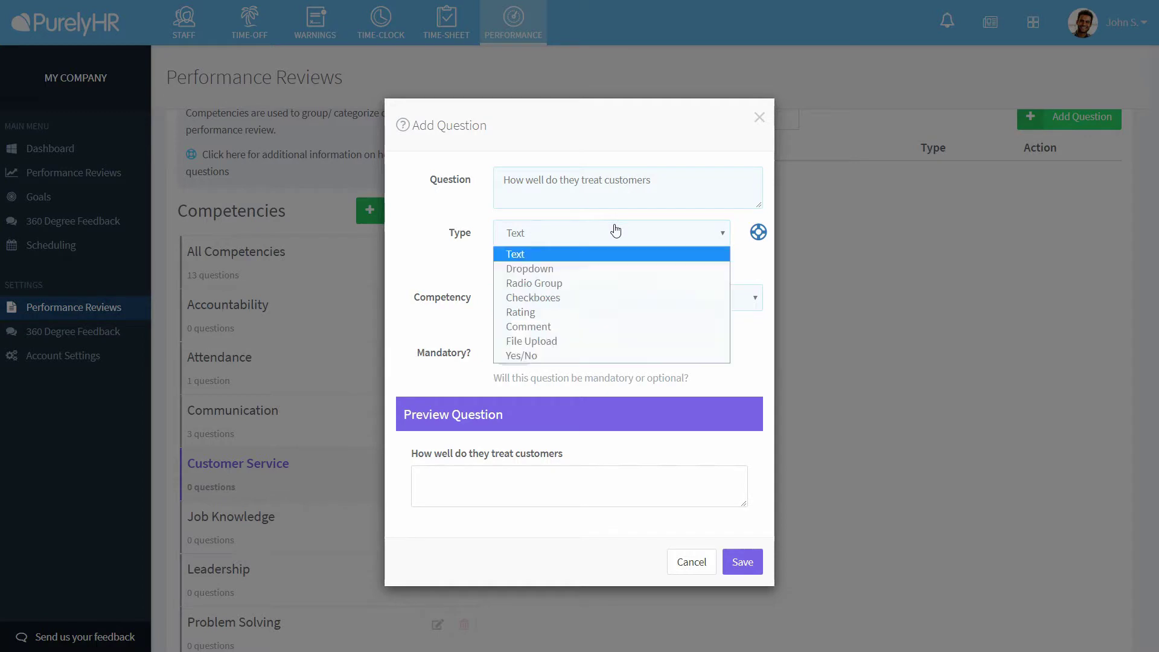
pyautogui.click(709, 269)
# - Enter the answers Very Good, Good, Not so good and Poor, and preview the dropdown choices
pyautogui.click(577, 305)
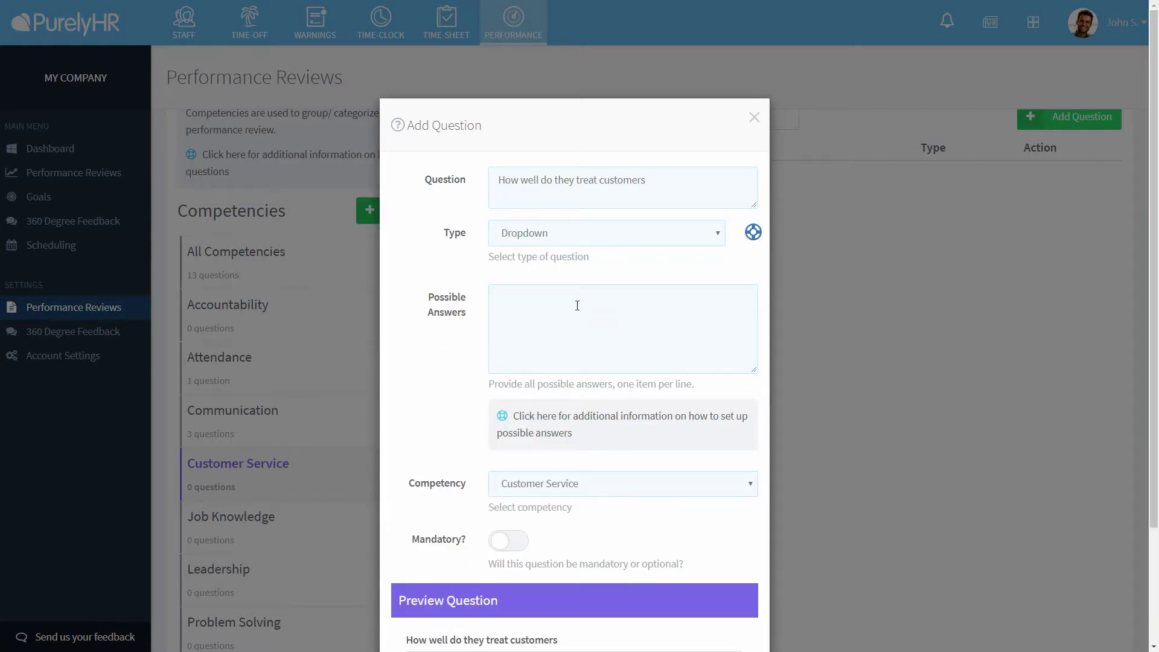
pyautogui.write('Very Good')
pyautogui.press('Return')
pyautogui.write('Good ')
pyautogui.write('Not so good')
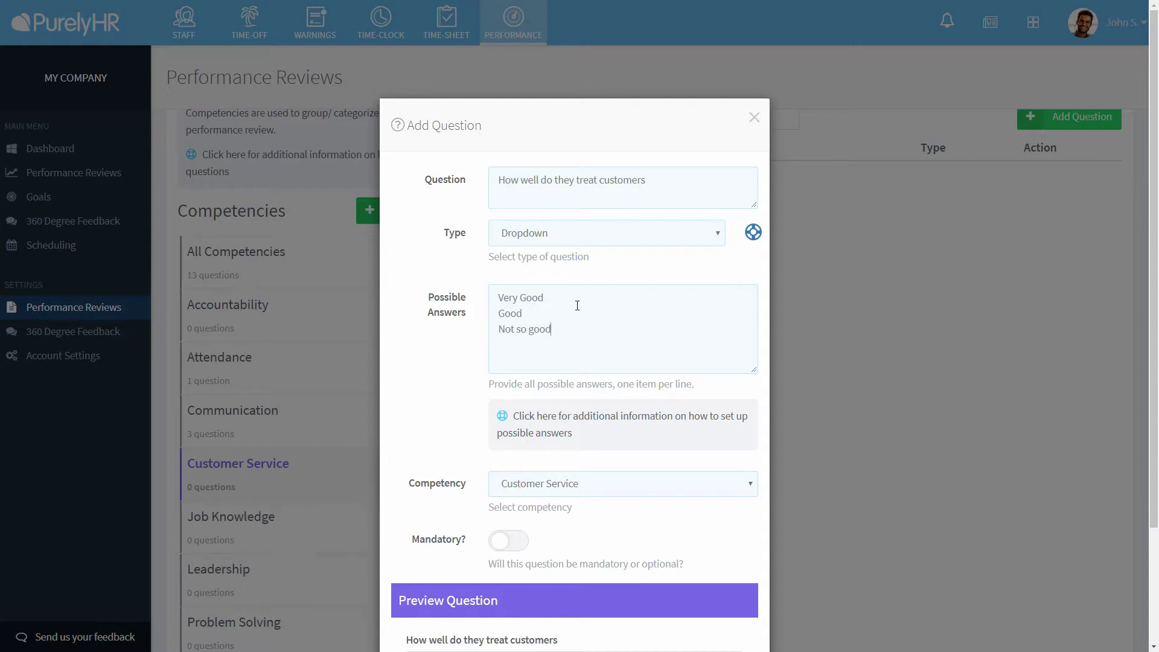
pyautogui.press('Return')
pyautogui.write('Poorly')
pyautogui.scroll(-3, 577, 338)
pyautogui.click(583, 520)
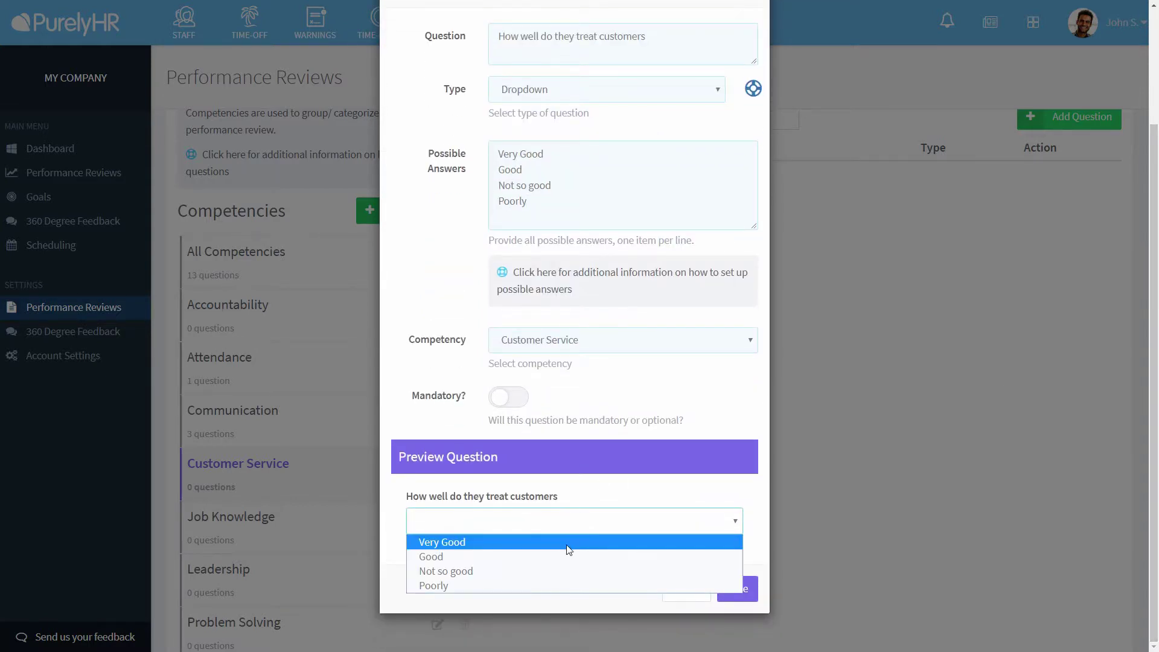
pyautogui.click(630, 378)
# - Try the question as a Radio group with answers Good, Average and Bad
pyautogui.click(611, 99)
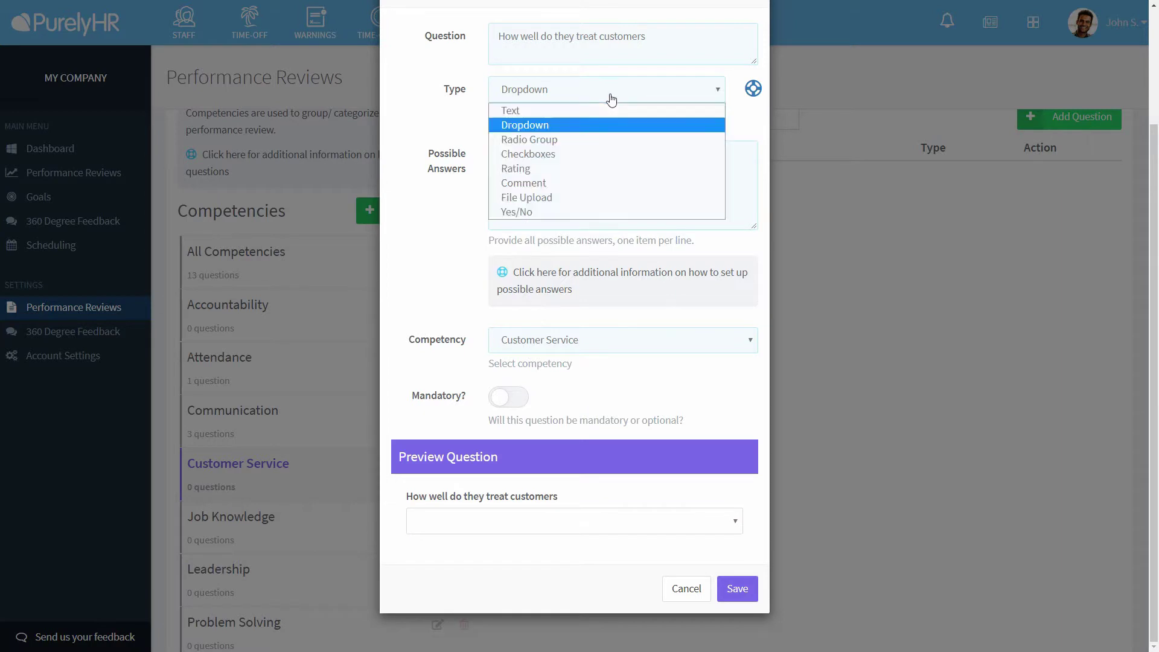
pyautogui.click(609, 139)
pyautogui.click(608, 173)
pyautogui.write('Good ')
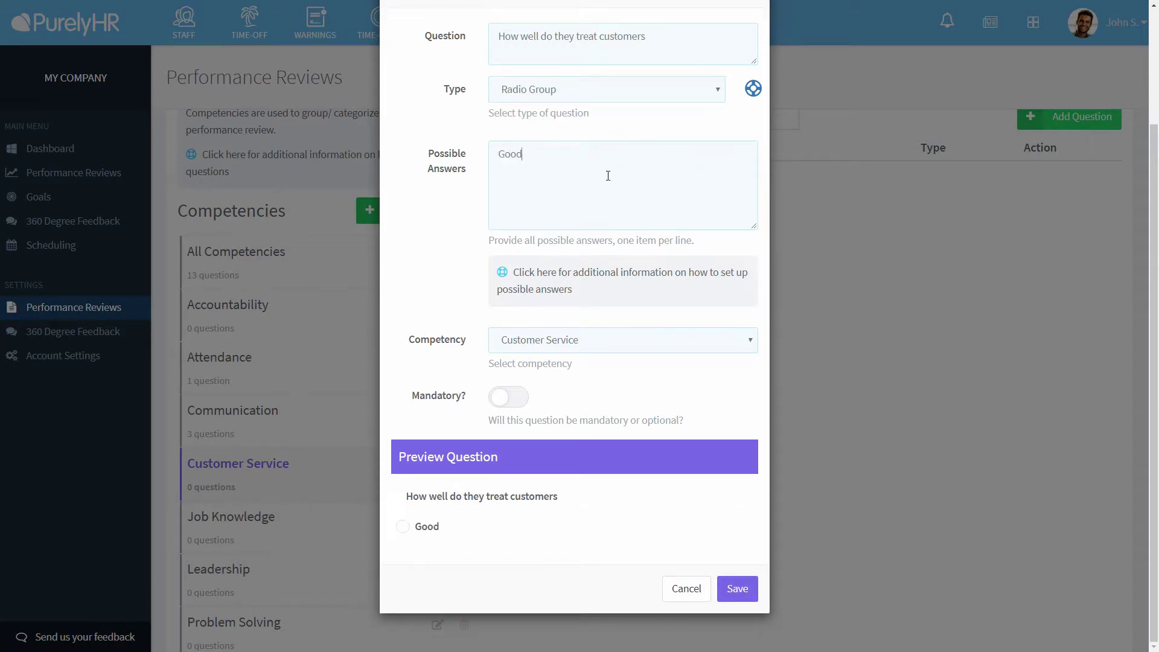
pyautogui.write('Average')
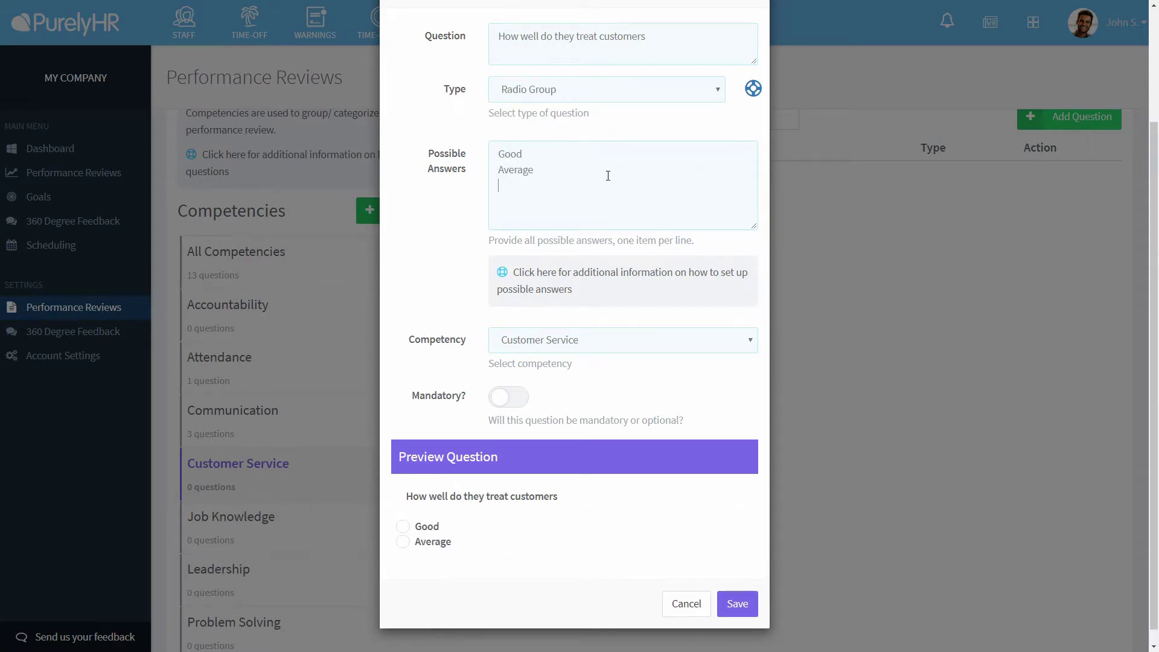
pyautogui.press('Return')
pyautogui.write('Bad')
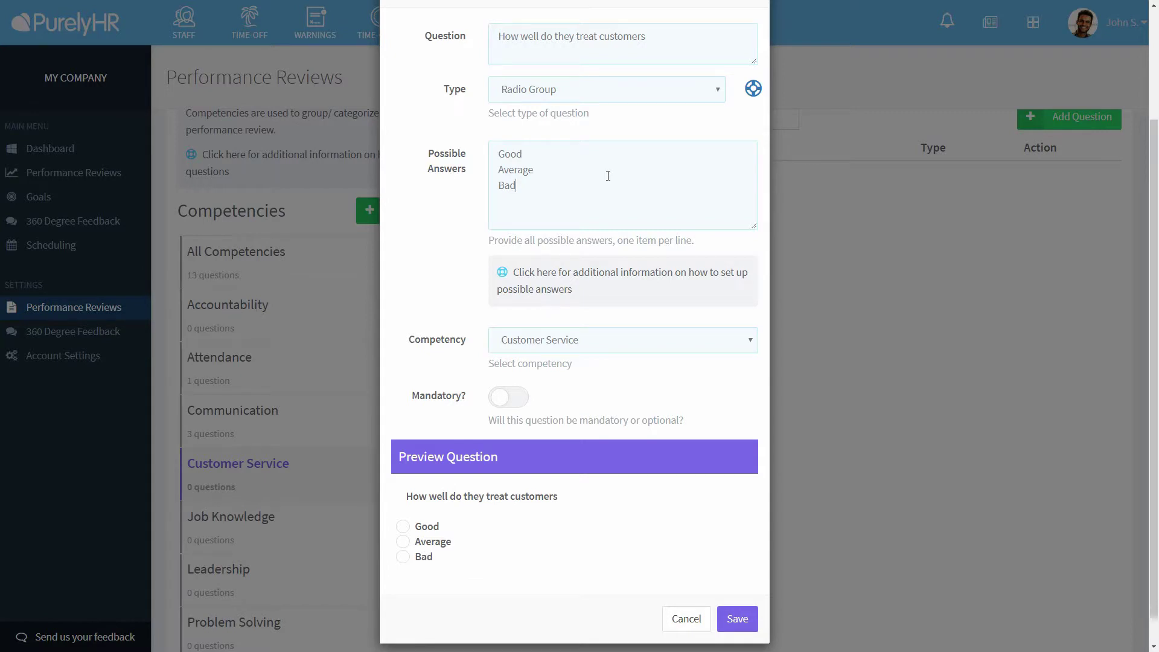
# - Try Checkboxes with Good, Average, Bad answers, then make the question a star Rating
pyautogui.click(527, 95)
pyautogui.click(528, 154)
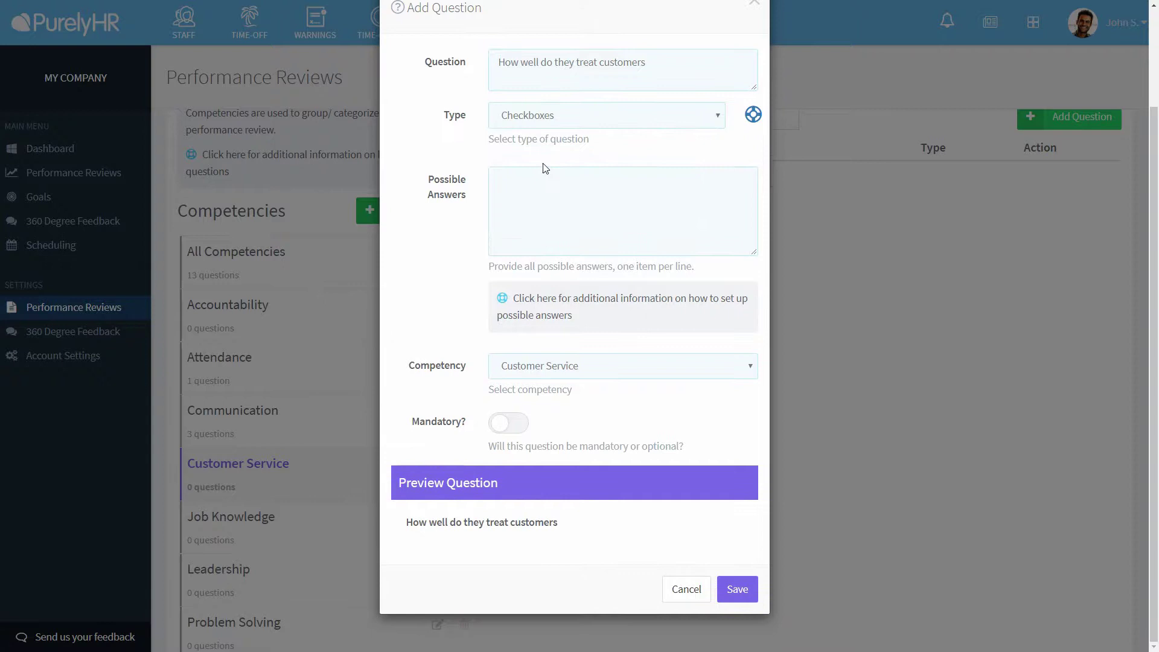
pyautogui.click(542, 189)
pyautogui.write('Good')
pyautogui.press('Return')
pyautogui.write('A')
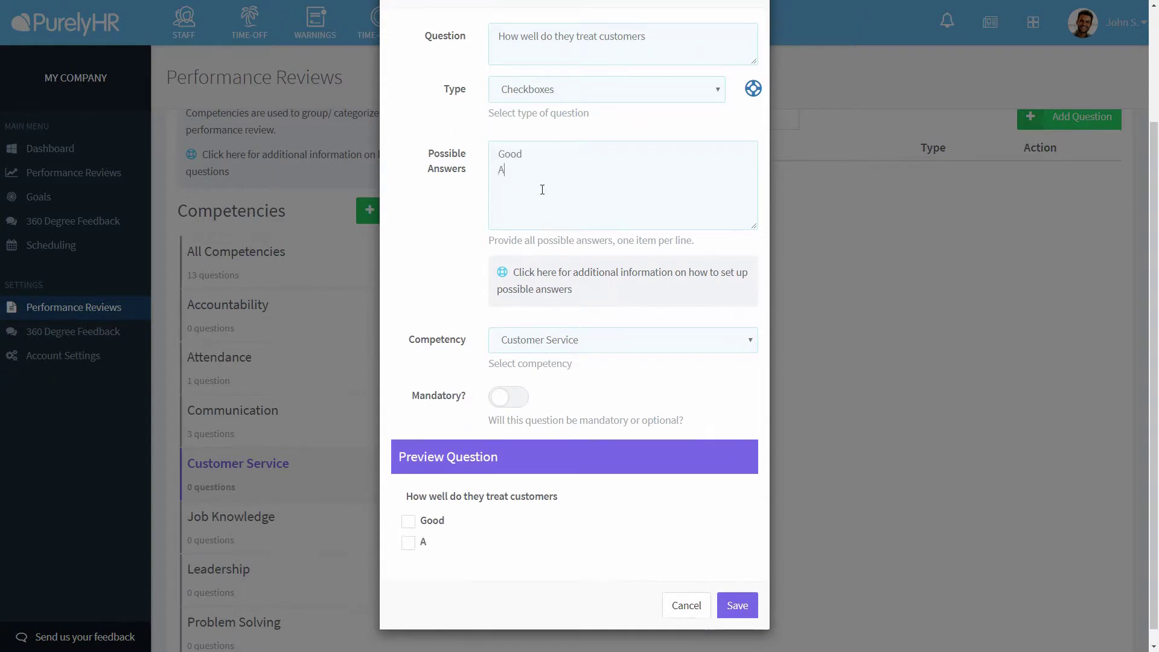
pyautogui.write('verage Bad')
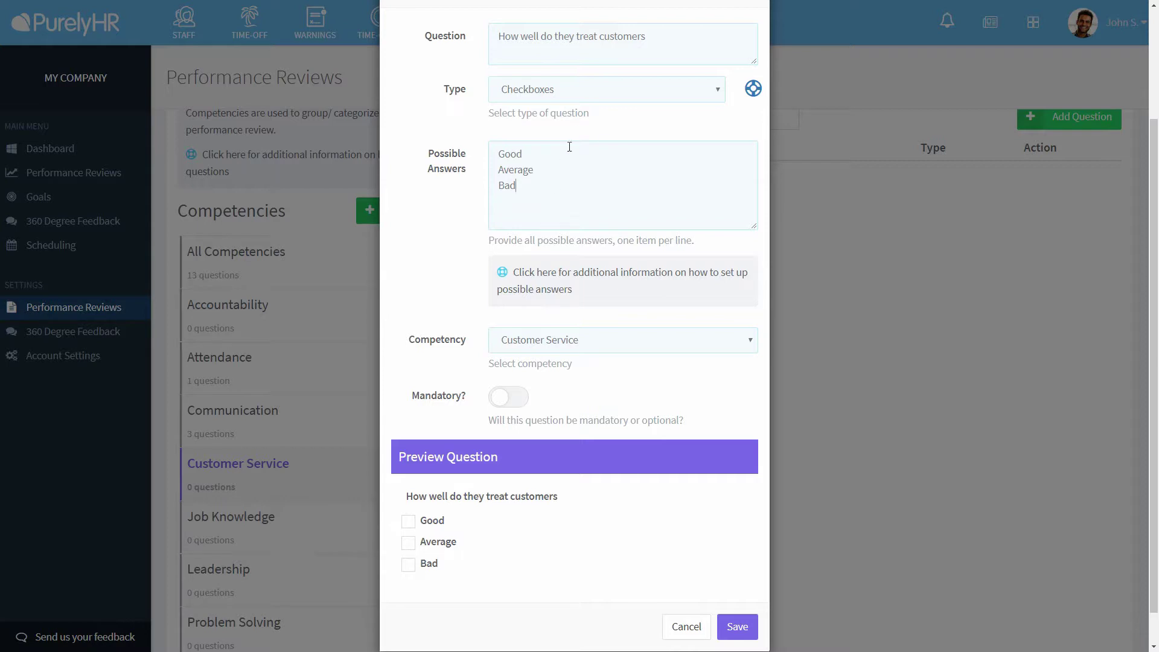
pyautogui.click(577, 98)
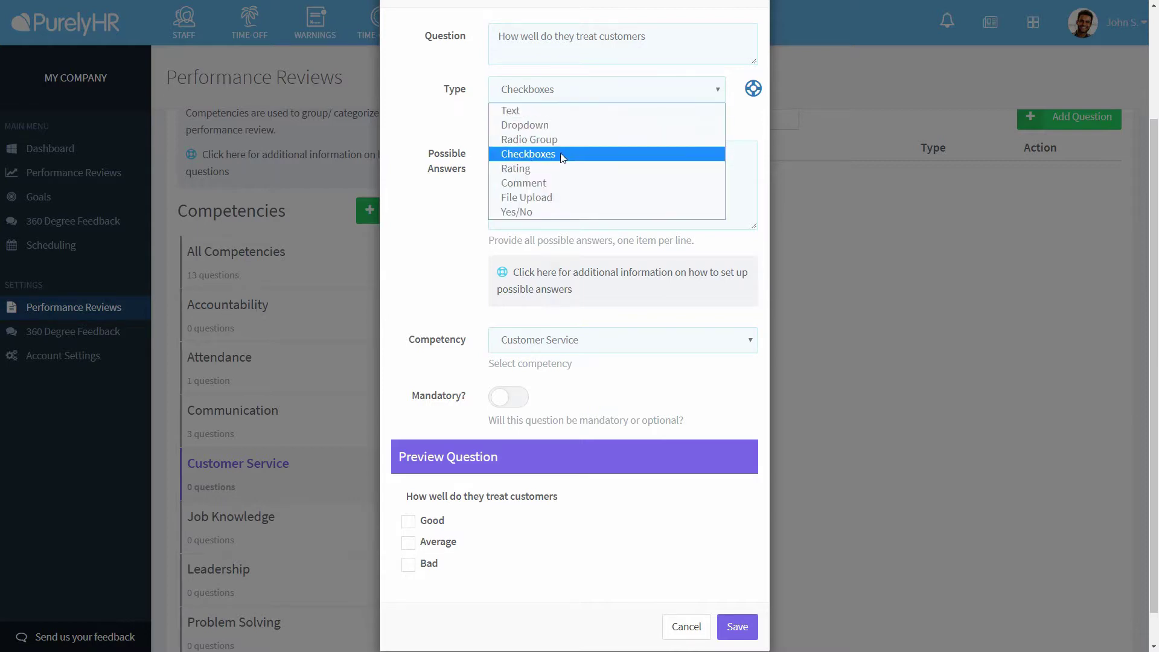
pyautogui.click(559, 166)
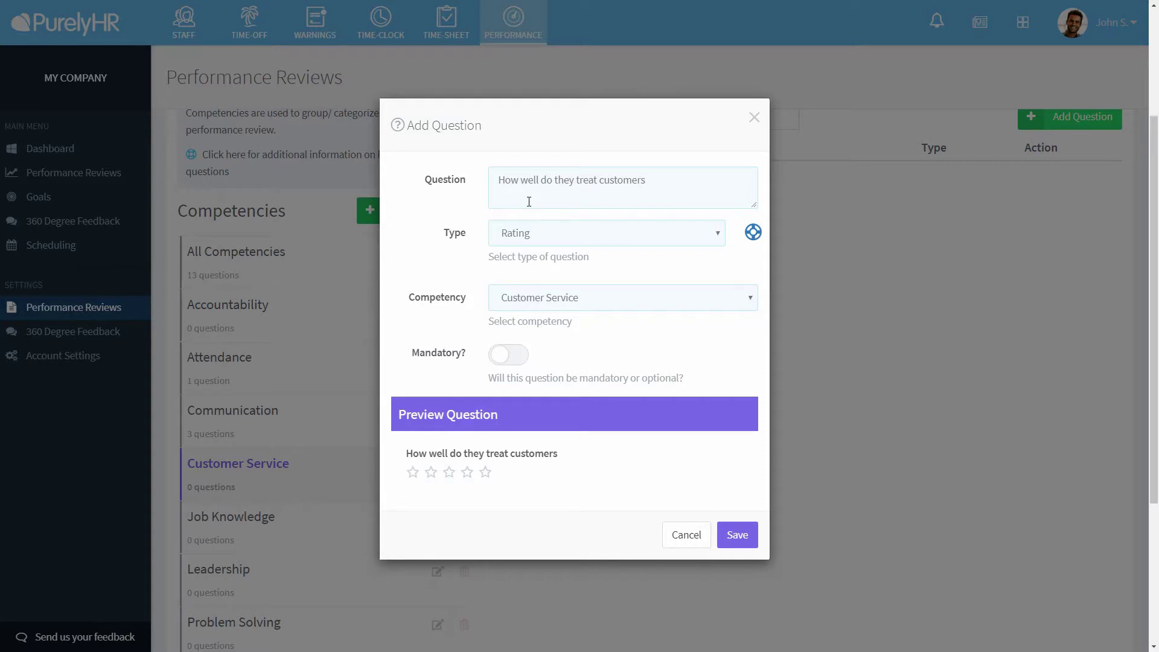
# - Try the Comment, File Upload and Yes/No types, previewing the Yes/No answers
pyautogui.click(530, 236)
pyautogui.click(526, 327)
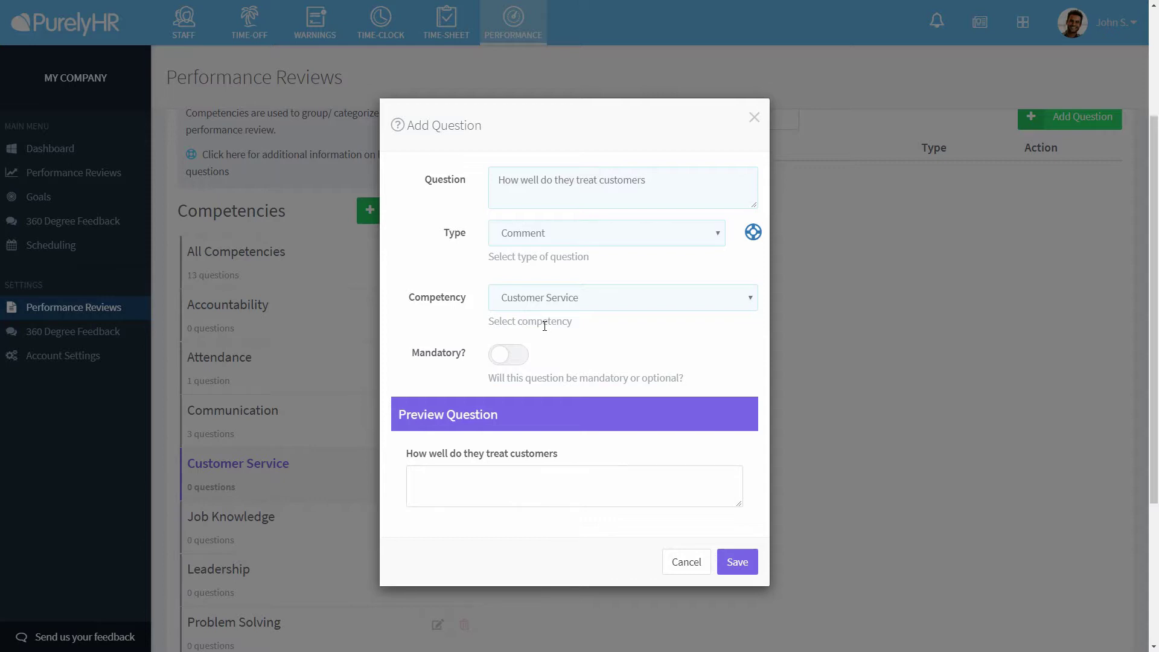
pyautogui.click(555, 241)
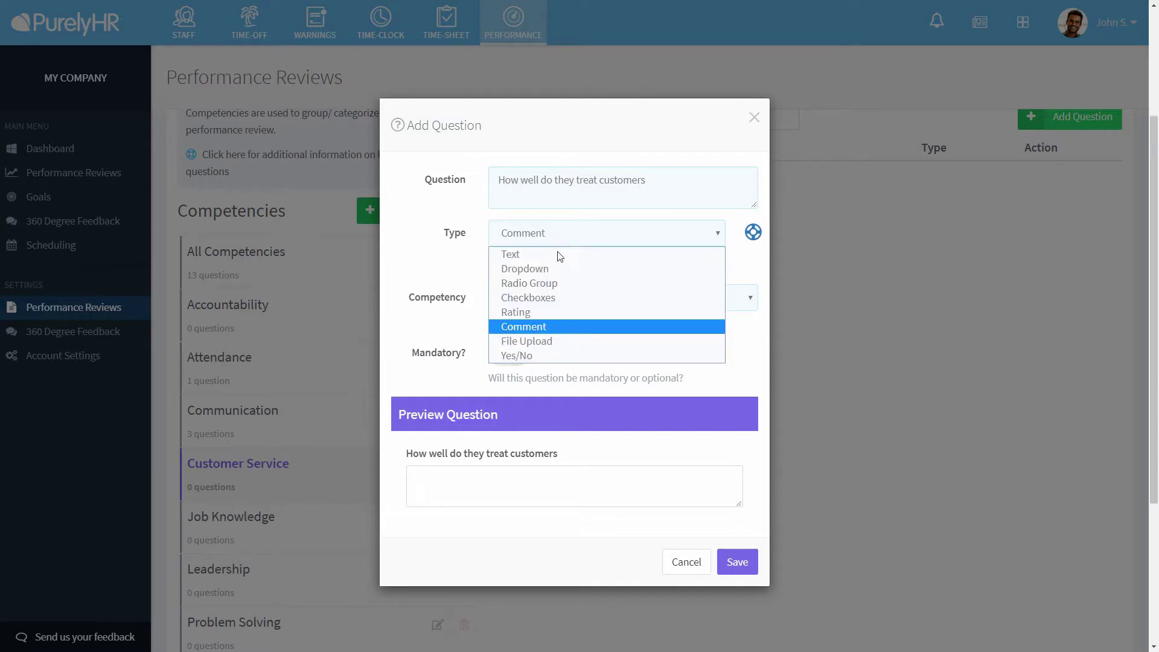
pyautogui.click(552, 341)
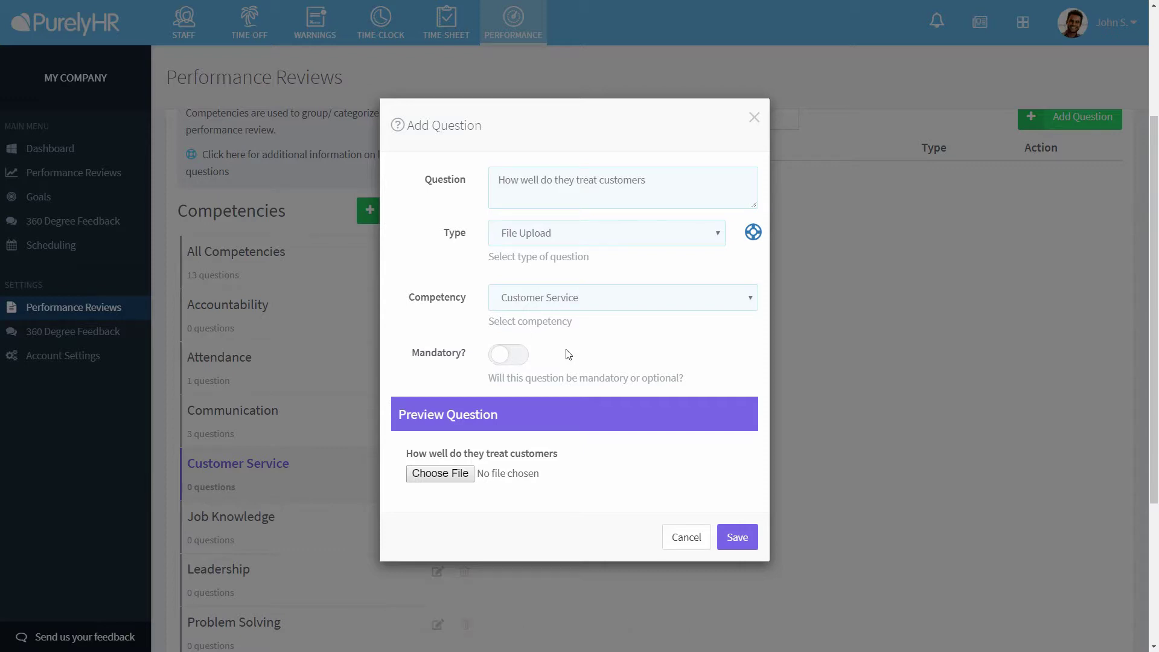
pyautogui.click(558, 237)
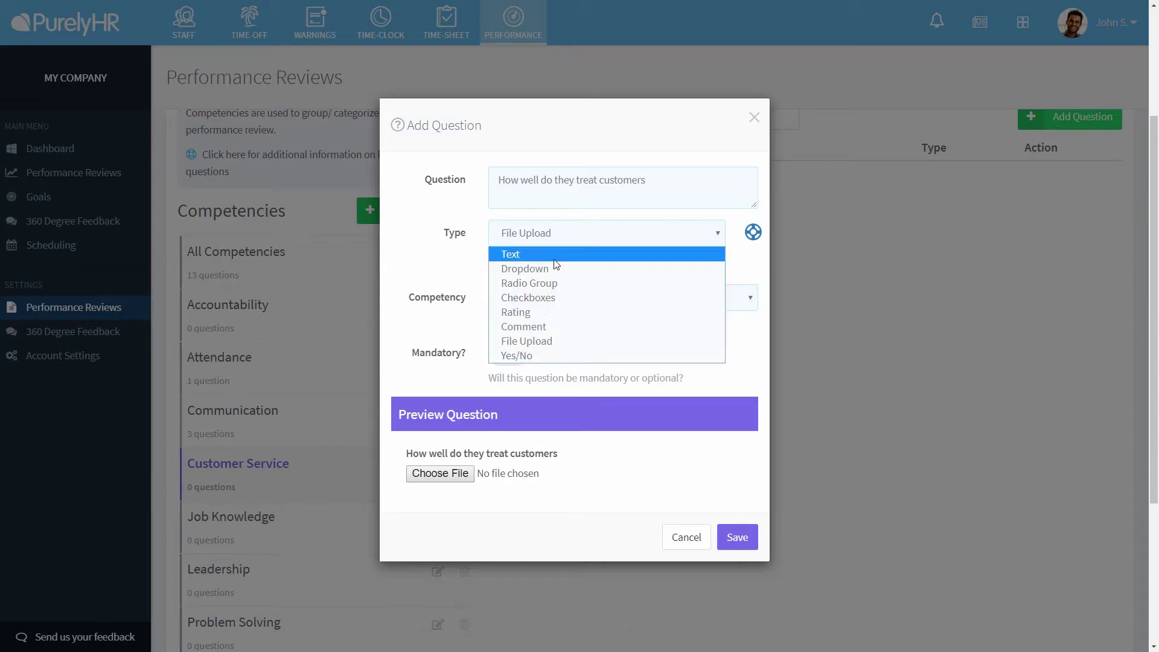
pyautogui.click(544, 353)
pyautogui.click(548, 481)
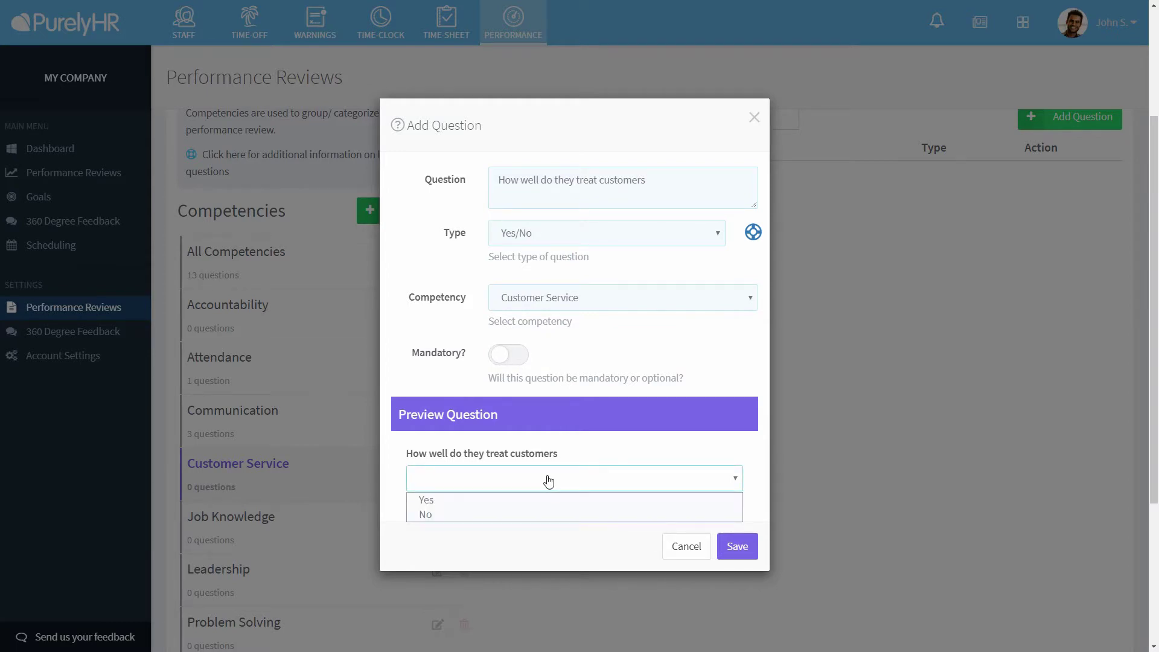
pyautogui.click(552, 465)
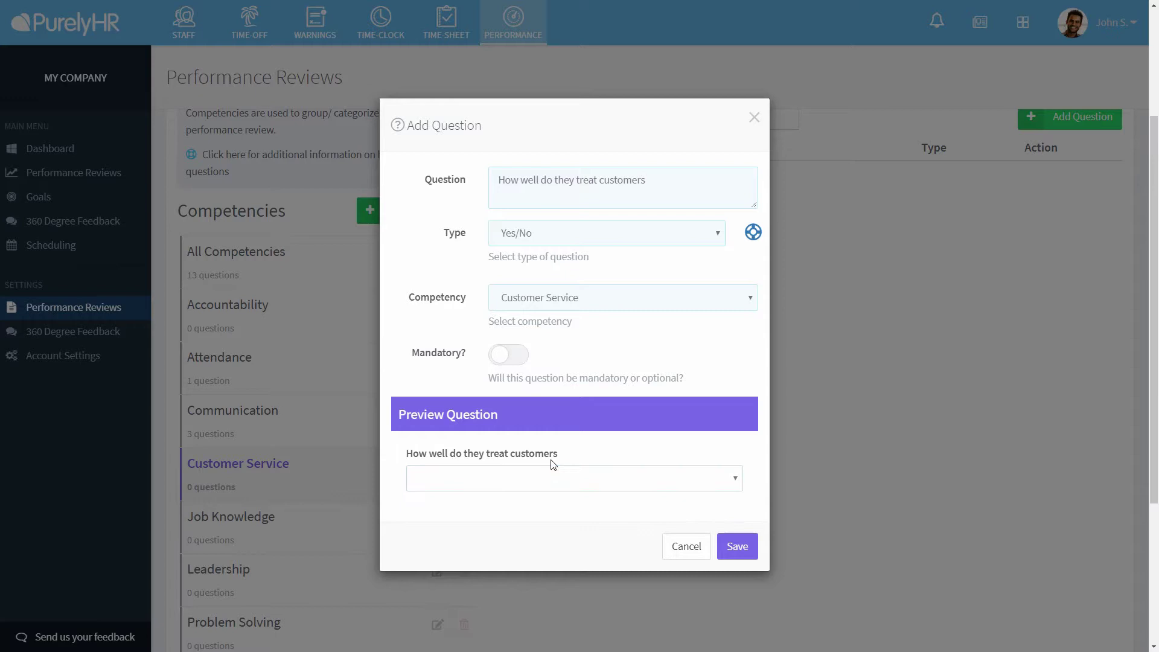
# - Make the question mandatory, save it, and scroll back to the top
pyautogui.click(517, 366)
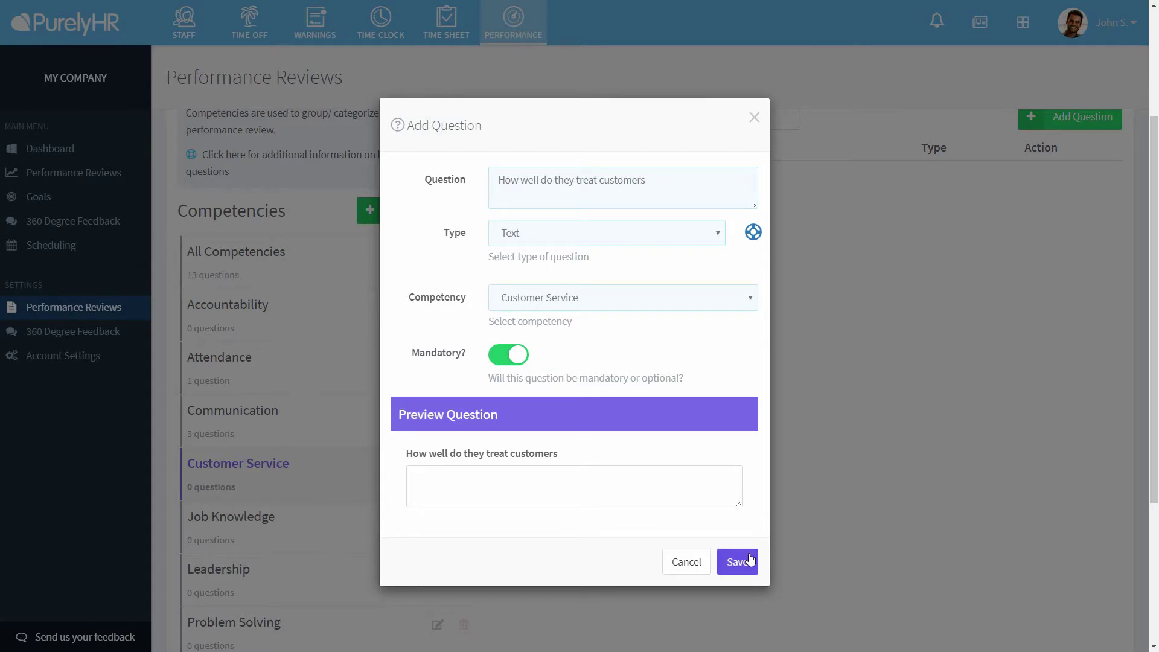
pyautogui.click(749, 561)
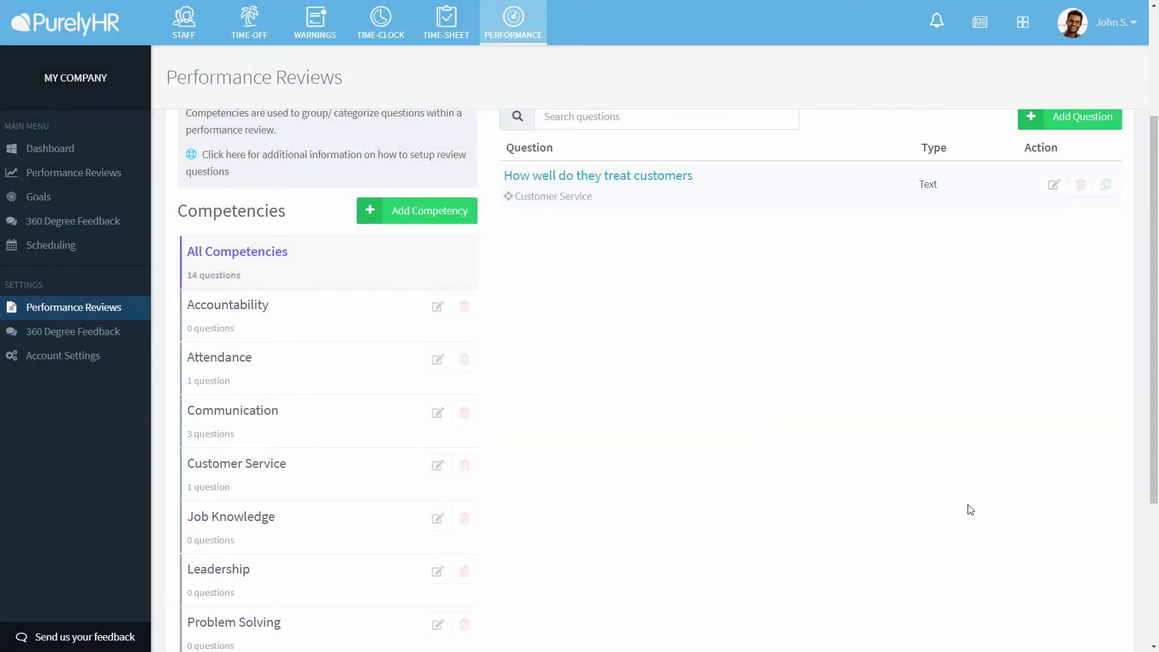
pyautogui.moveTo(1153, 426); pyautogui.dragTo(1156, 293)
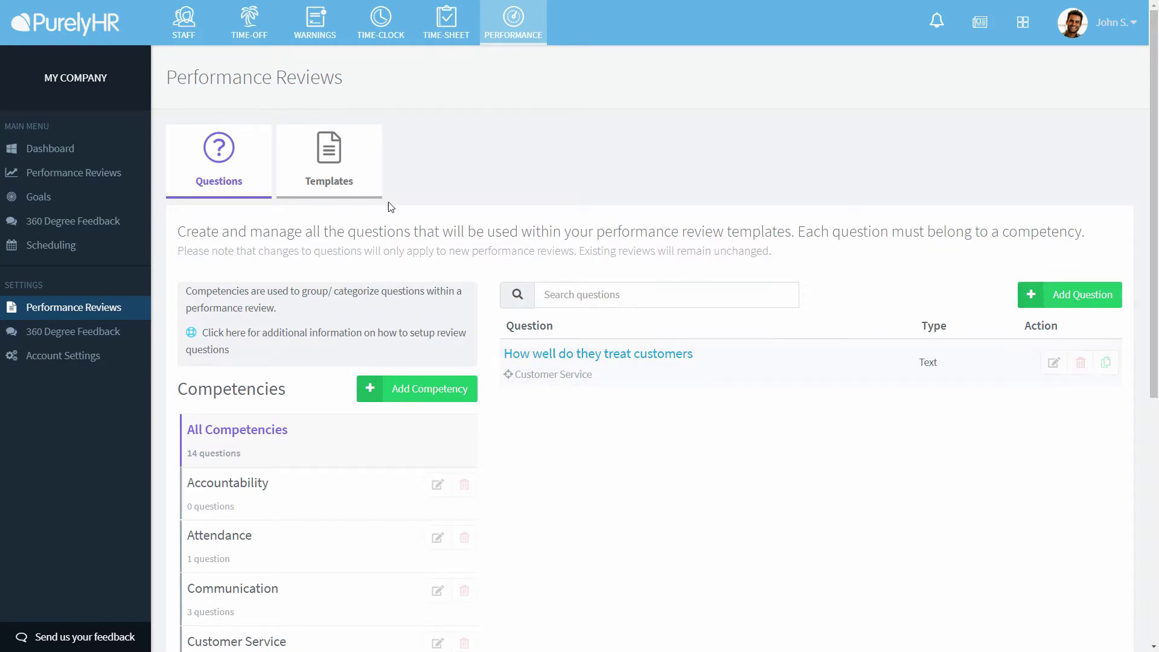
# - Start a new review template named 'Customer Service Review'
pyautogui.click(317, 178)
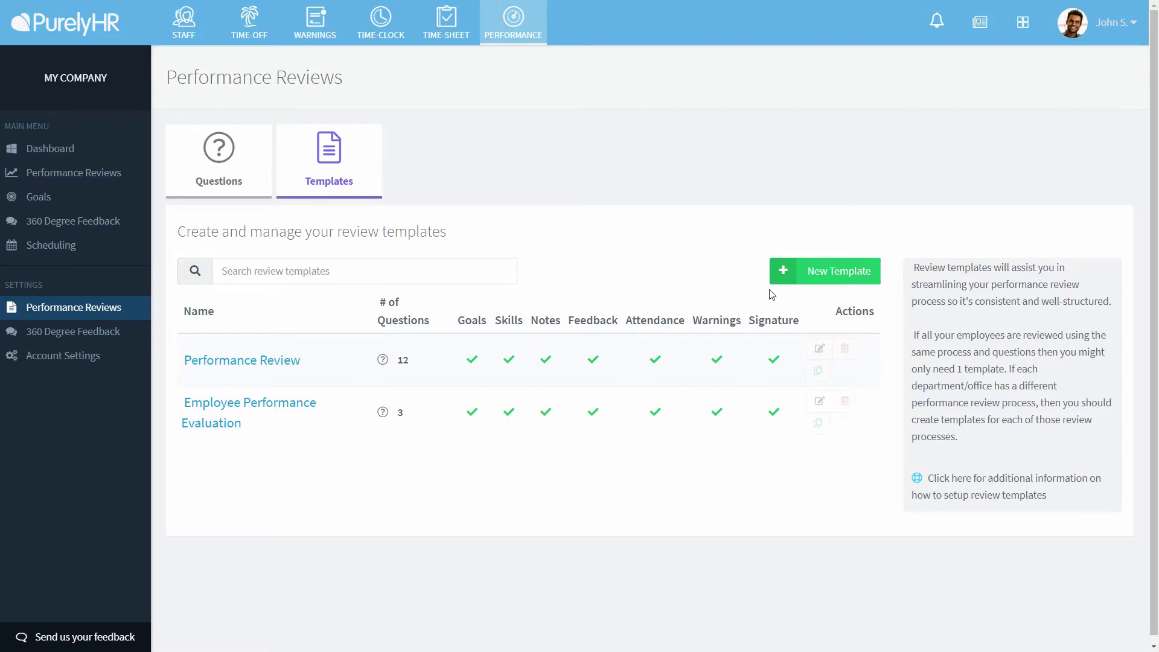
pyautogui.click(806, 279)
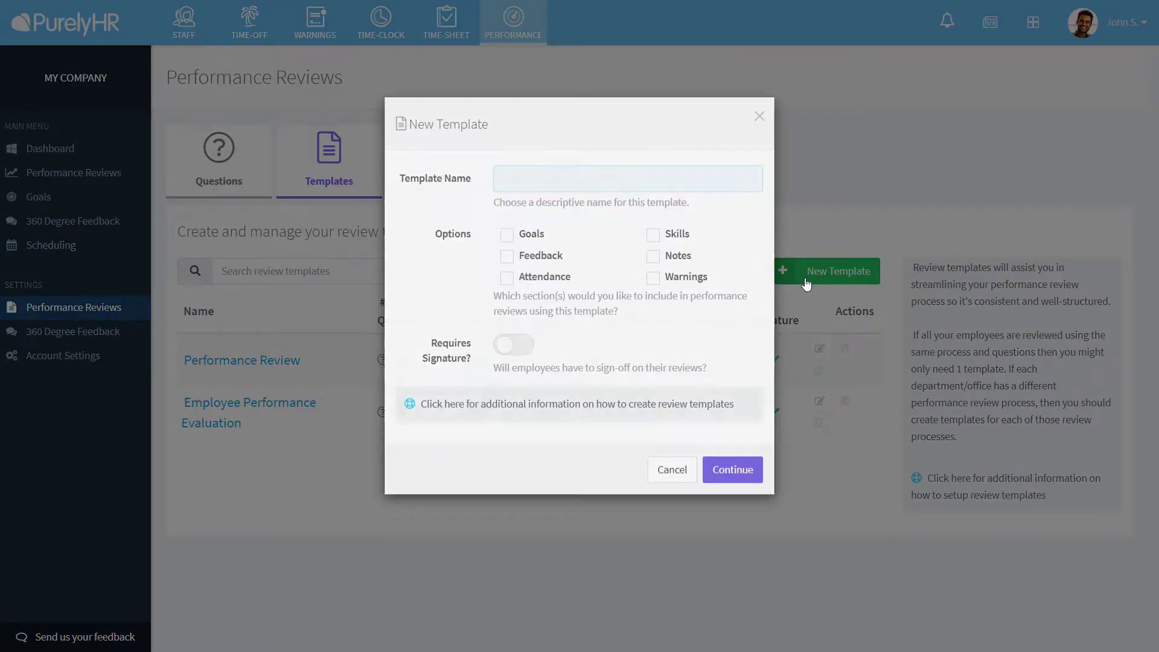
pyautogui.write('Cus')
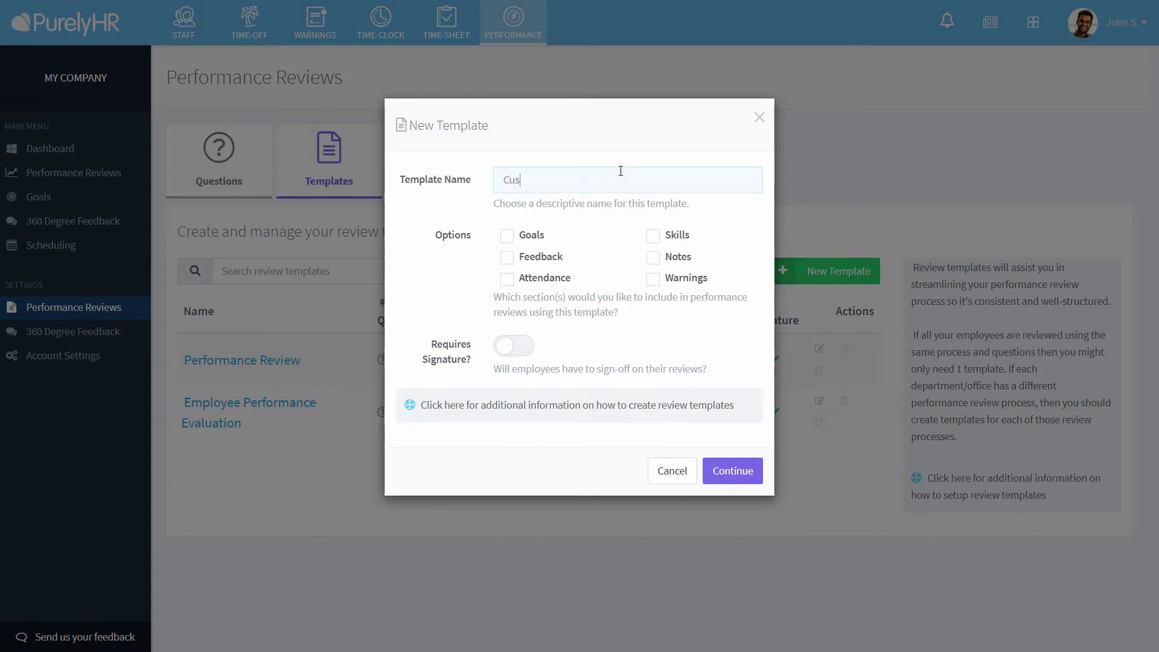
pyautogui.write('tomer Service Review')
# - Include Goals, Feedback, Attendance, Skills, Notes and Warnings sections, require signature, and create the template
pyautogui.click(532, 237)
pyautogui.click(544, 259)
pyautogui.click(547, 280)
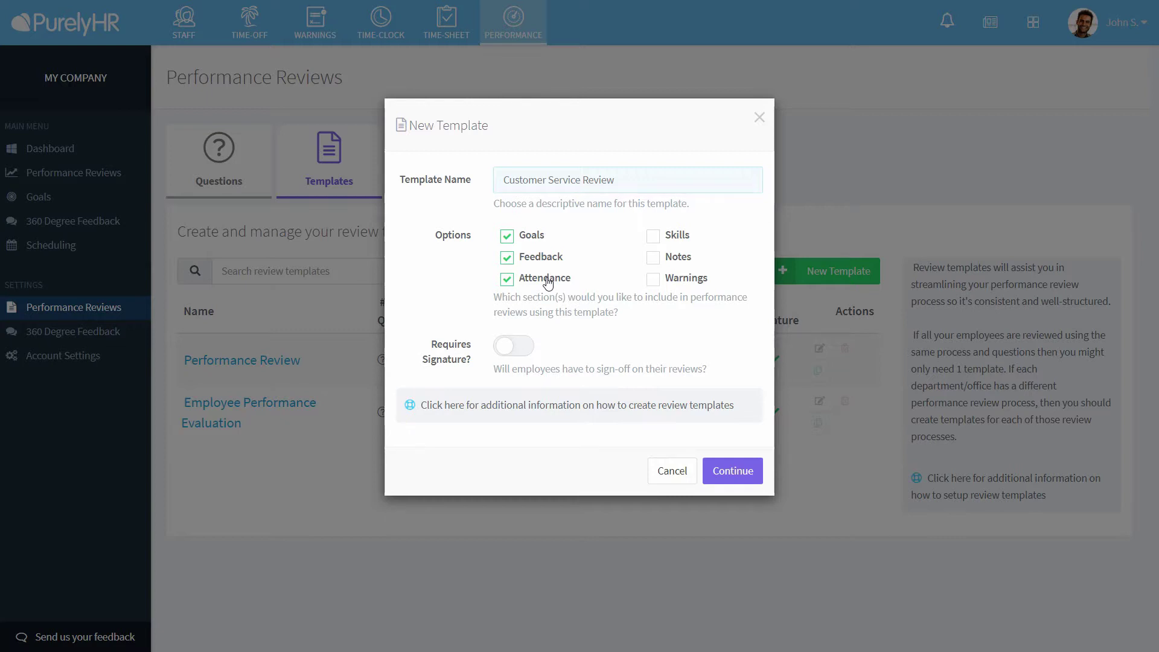
pyautogui.click(674, 242)
pyautogui.click(680, 263)
pyautogui.click(682, 284)
pyautogui.click(527, 349)
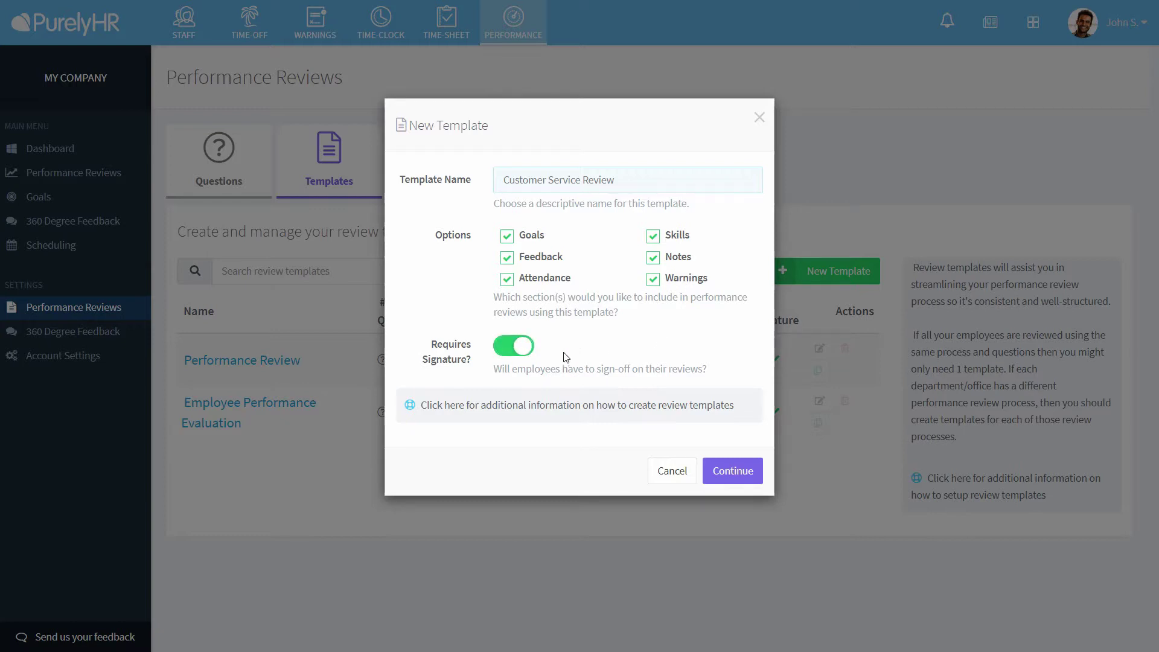
pyautogui.click(732, 471)
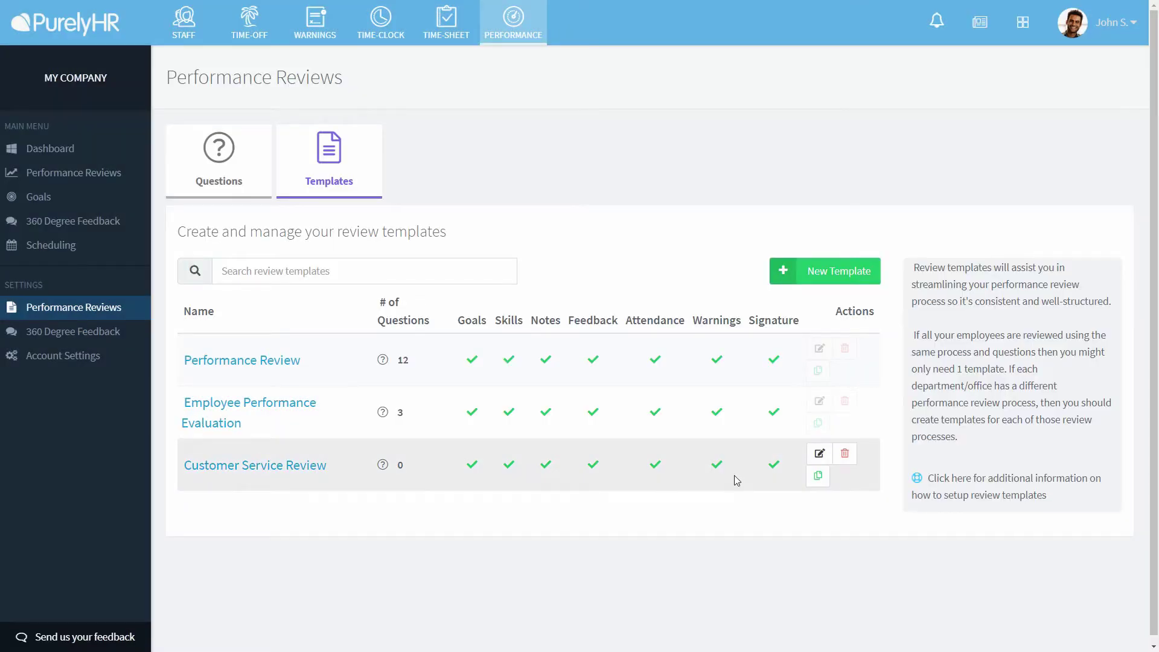
# - Add 'How well do they treat customers' from the Customer Service competency to the template's questionnaire
pyautogui.click(818, 454)
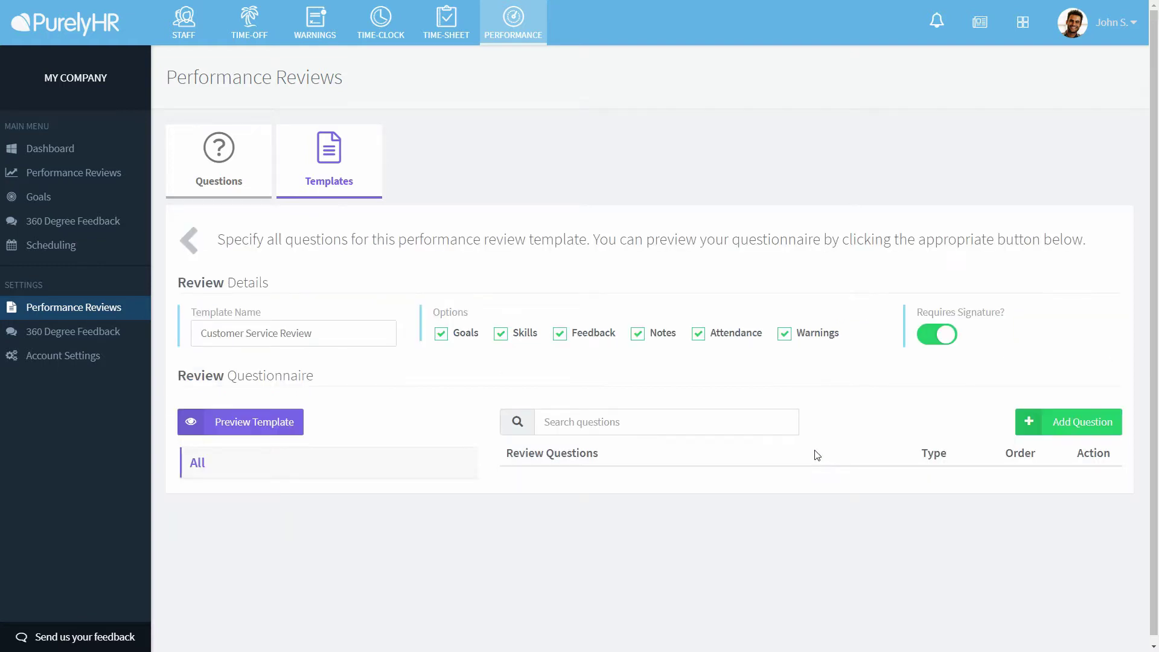
pyautogui.click(1090, 421)
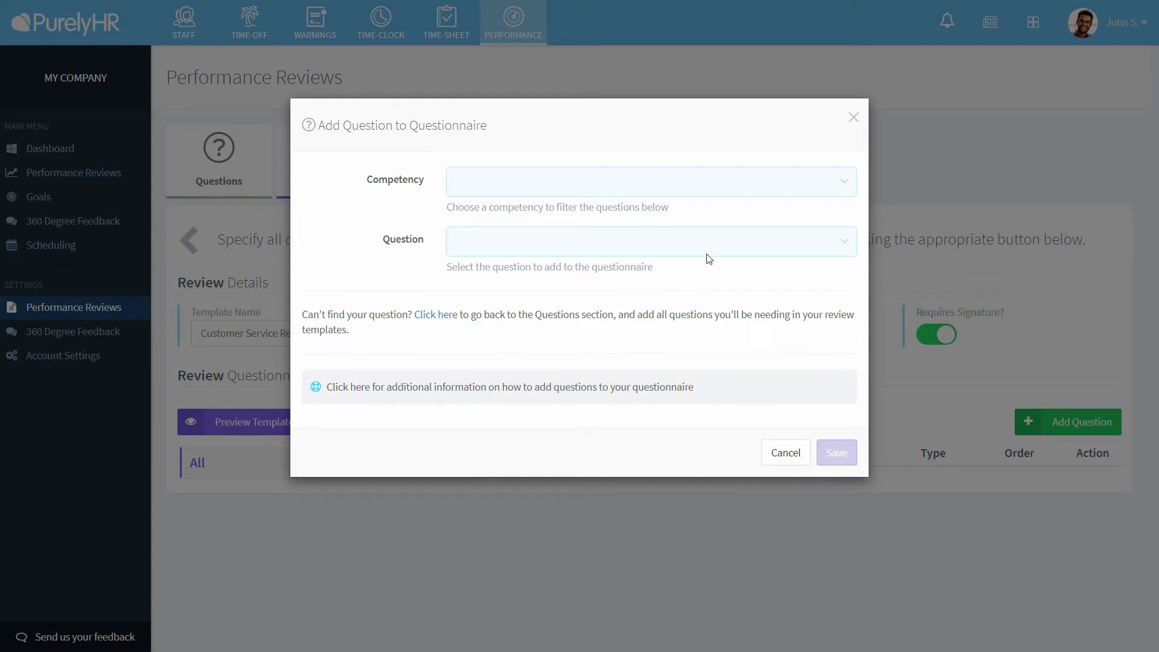
pyautogui.click(673, 186)
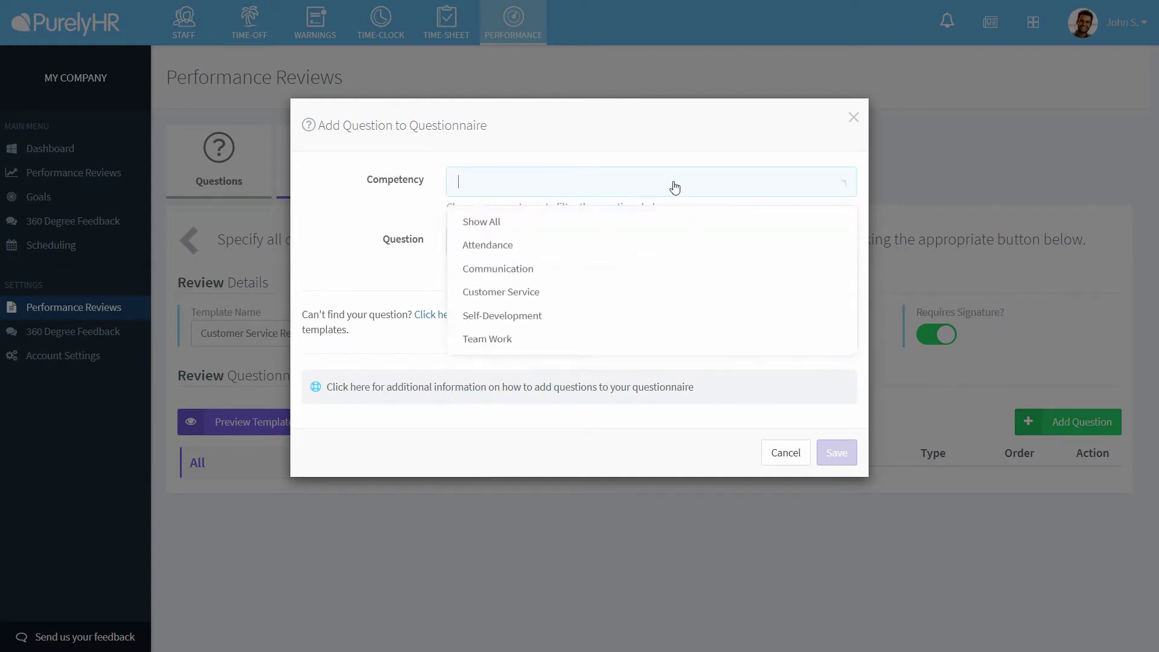
pyautogui.click(574, 297)
pyautogui.click(587, 252)
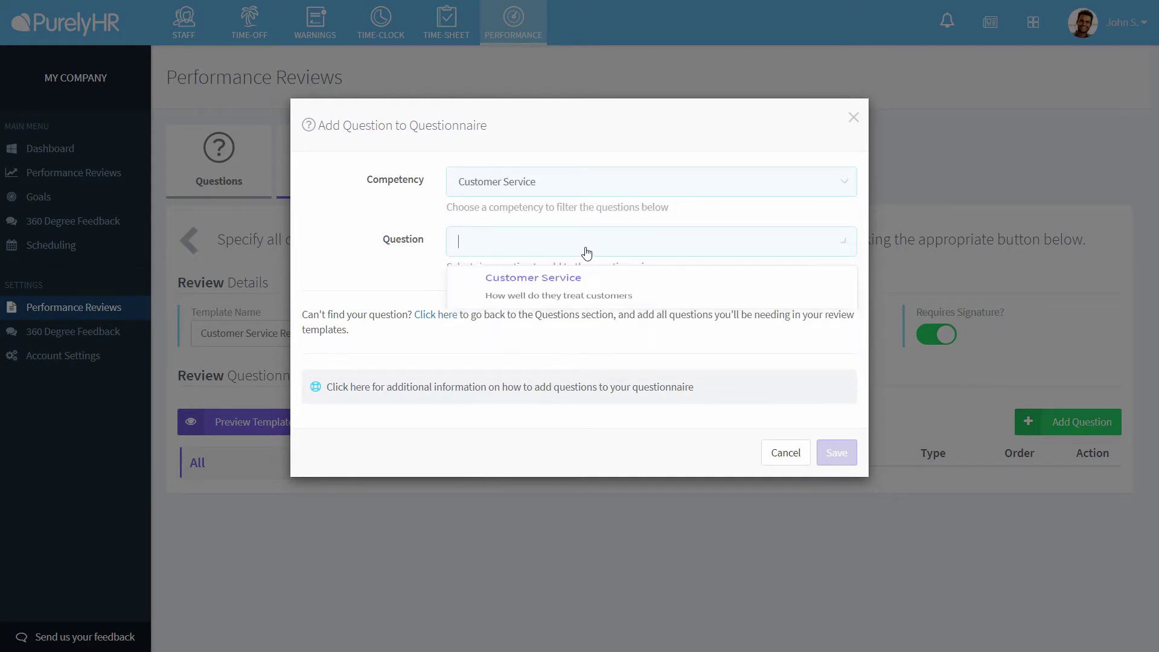
pyautogui.click(586, 304)
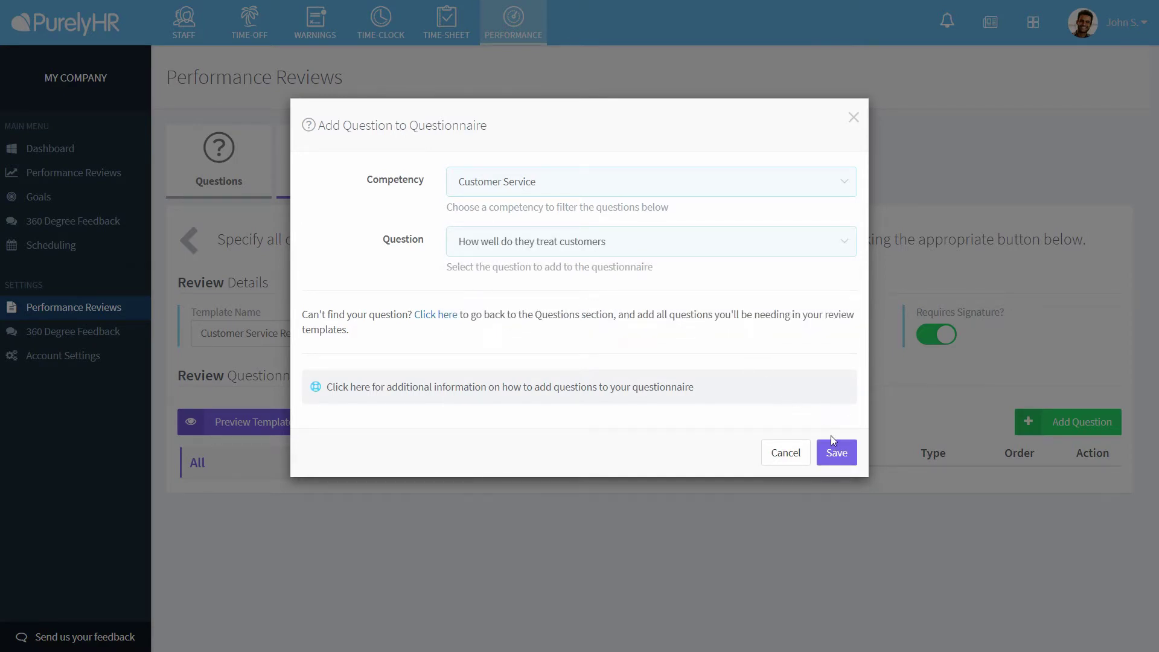
pyautogui.click(837, 454)
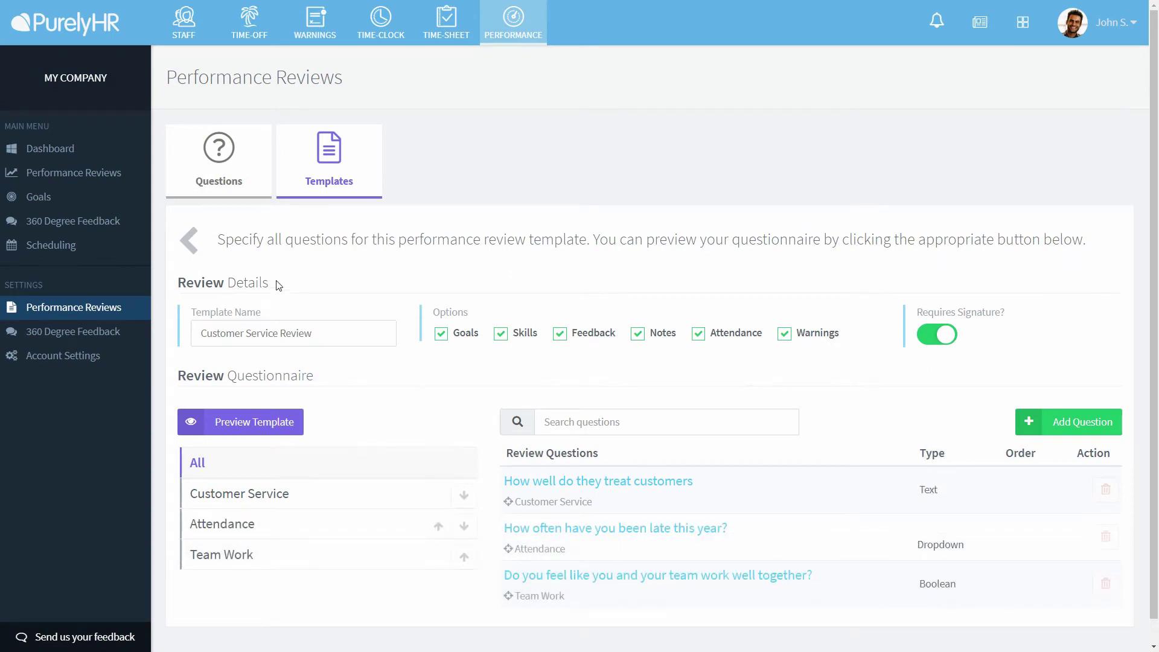
# - Back in the template list, duplicate Customer Service Review as a new template 'Sales Review'
pyautogui.click(187, 244)
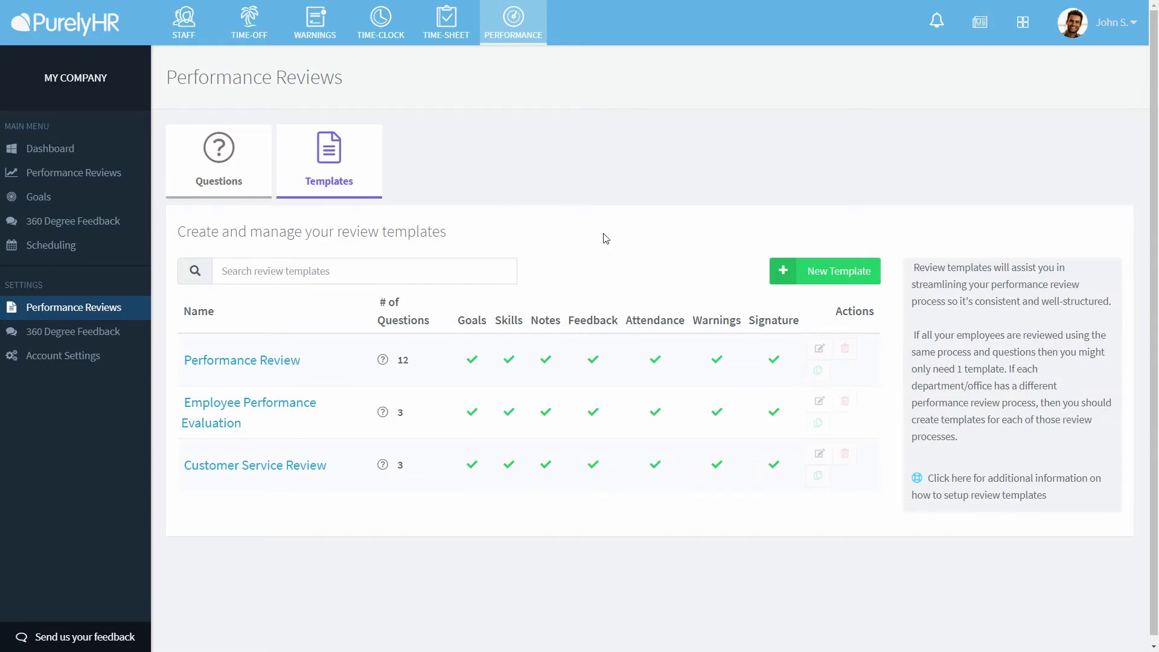
pyautogui.click(819, 476)
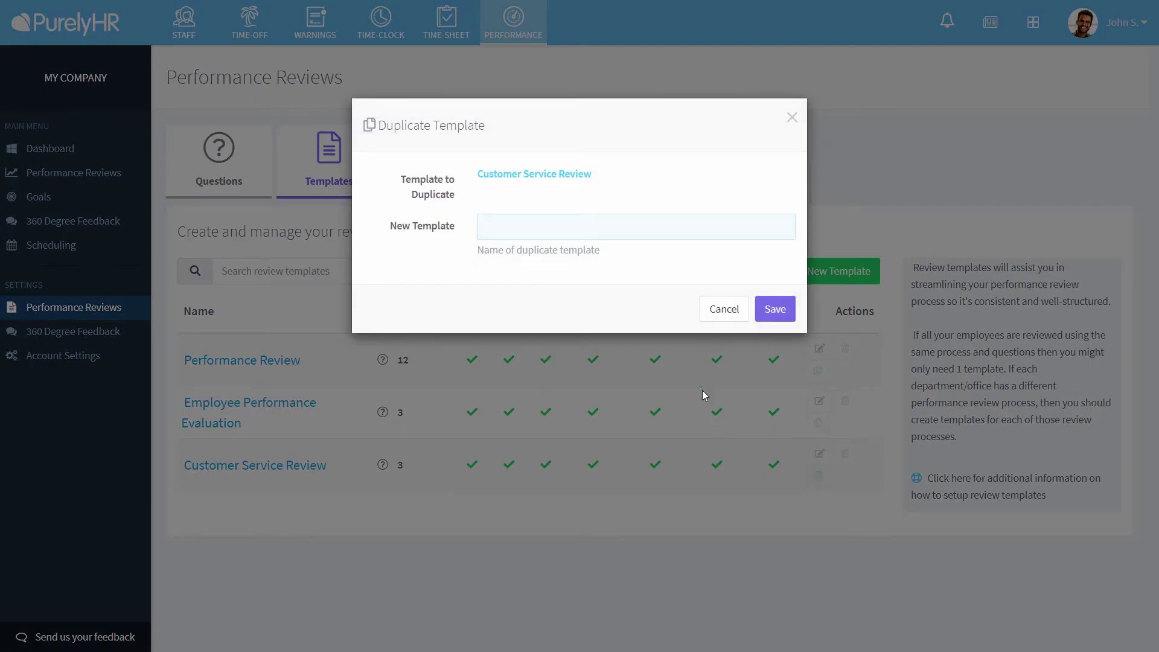
pyautogui.write('Sales Review')
pyautogui.click(777, 309)
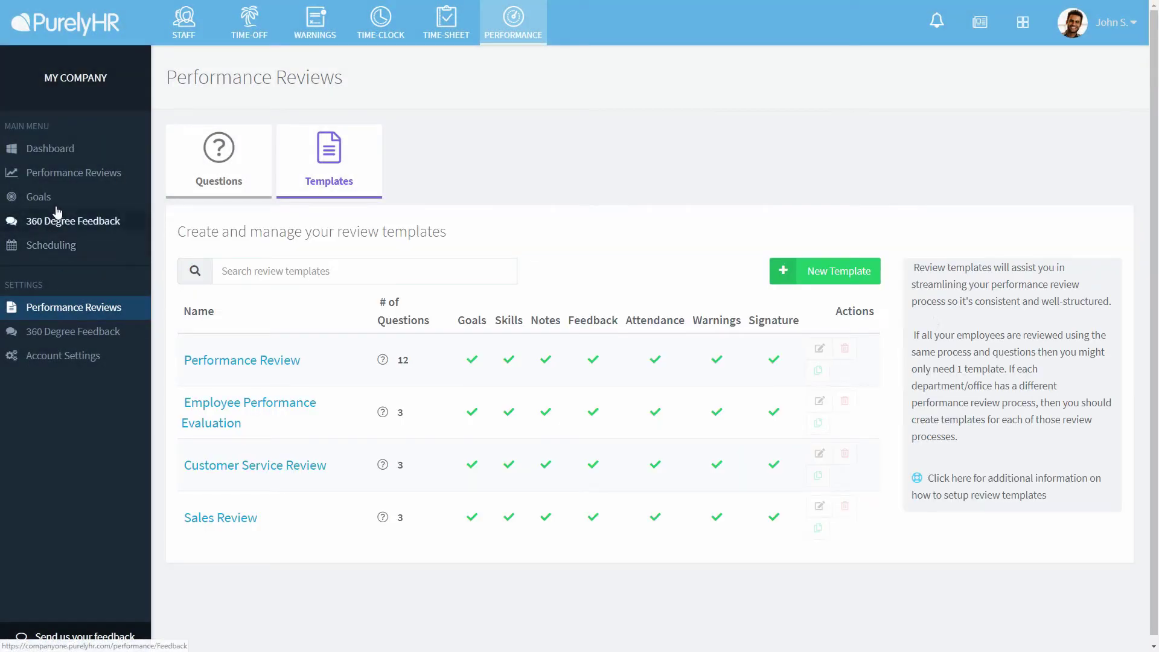
# - Start a new review for the employee with a due date of 1 October 2019
pyautogui.click(55, 173)
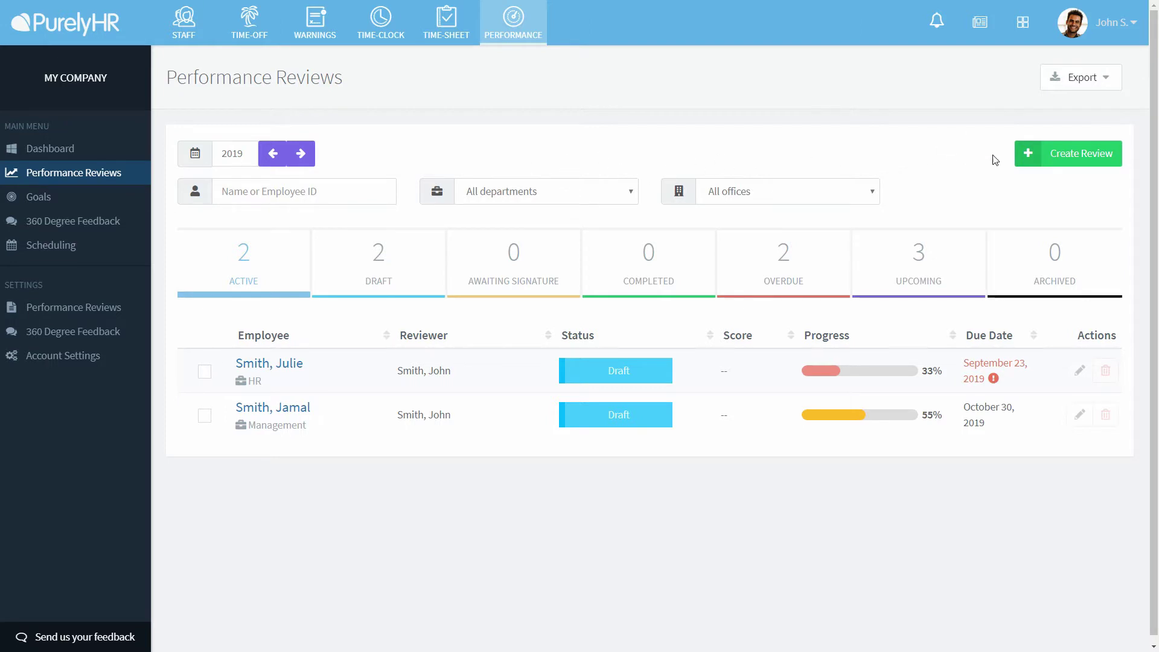
pyautogui.click(1033, 160)
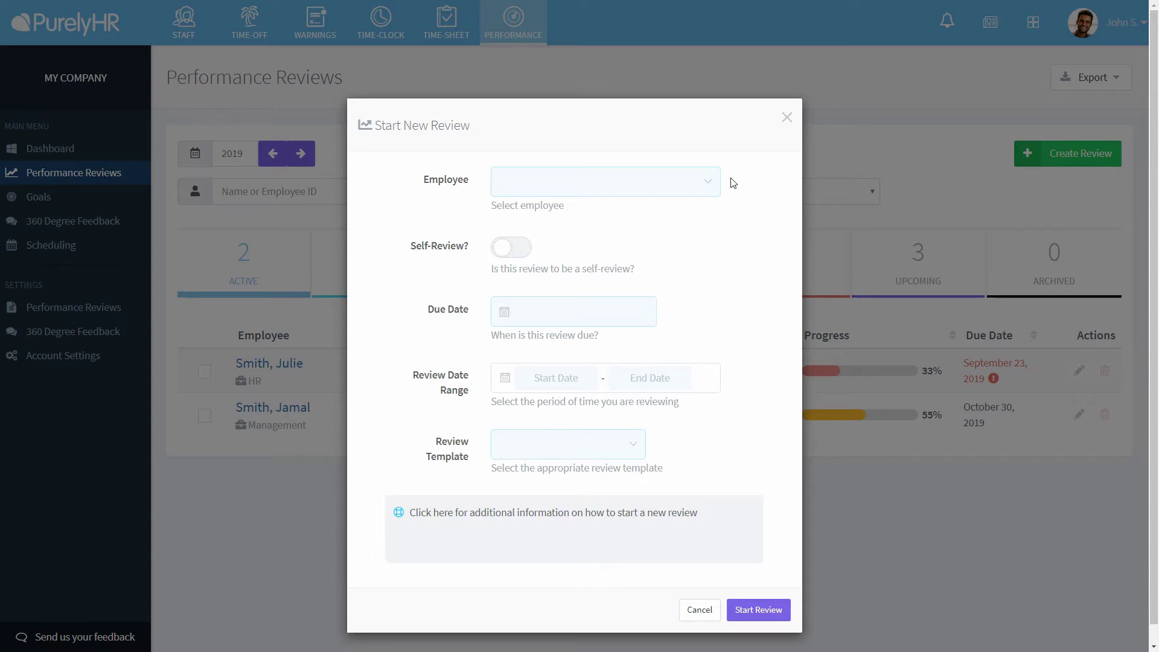
pyautogui.click(714, 182)
pyautogui.click(649, 217)
pyautogui.click(568, 321)
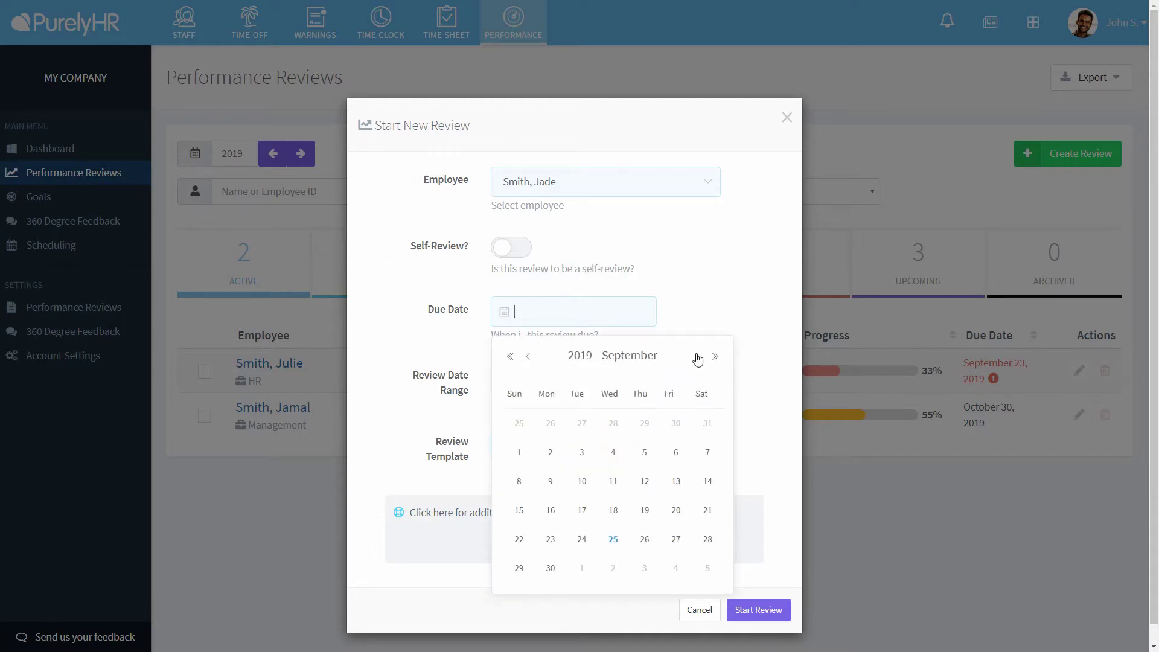
pyautogui.click(697, 356)
pyautogui.click(581, 424)
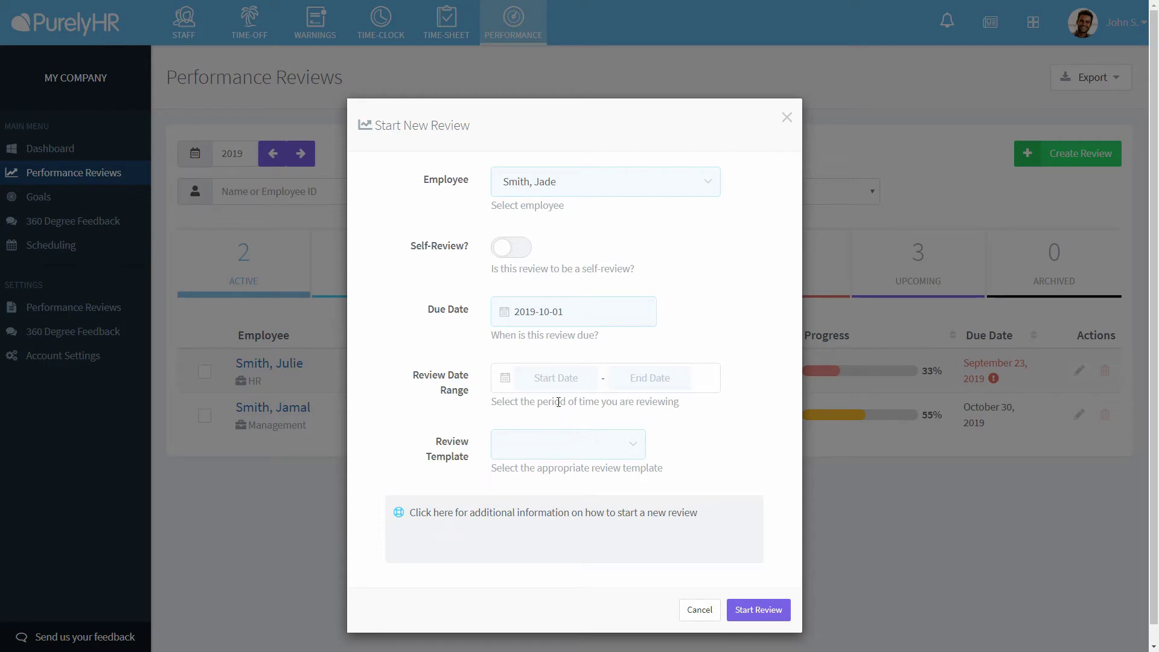
# - Set the review period 2018-09-28 to 2019-09-30 and choose the Customer Service Review template
pyautogui.click(554, 377)
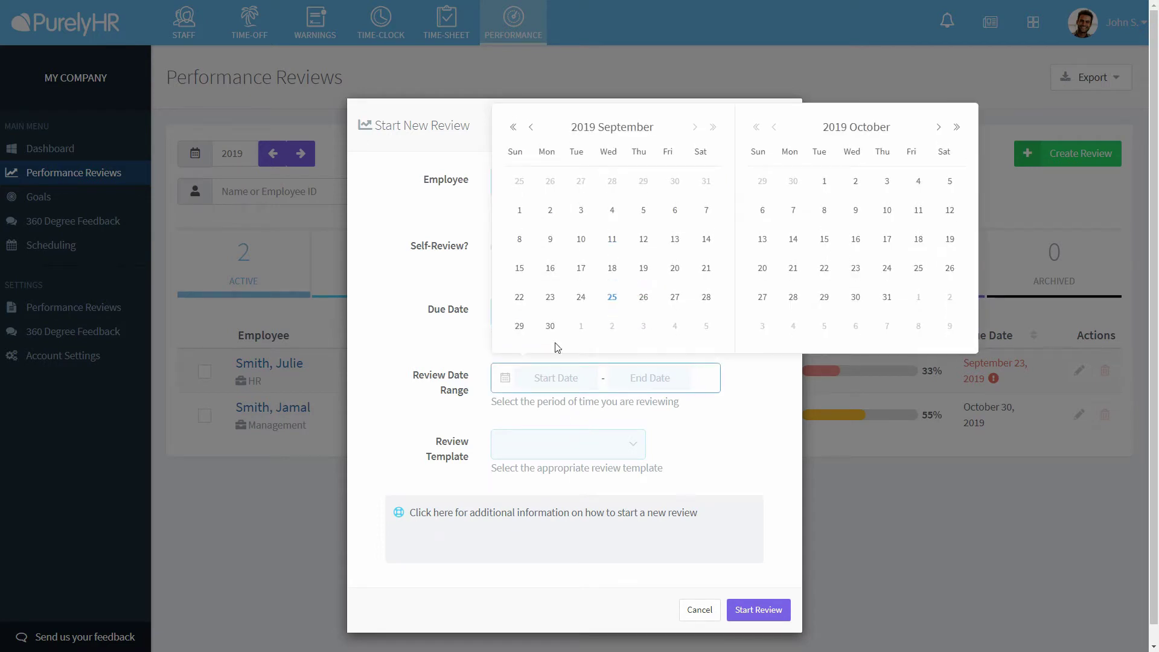
pyautogui.click(514, 128)
pyautogui.click(674, 295)
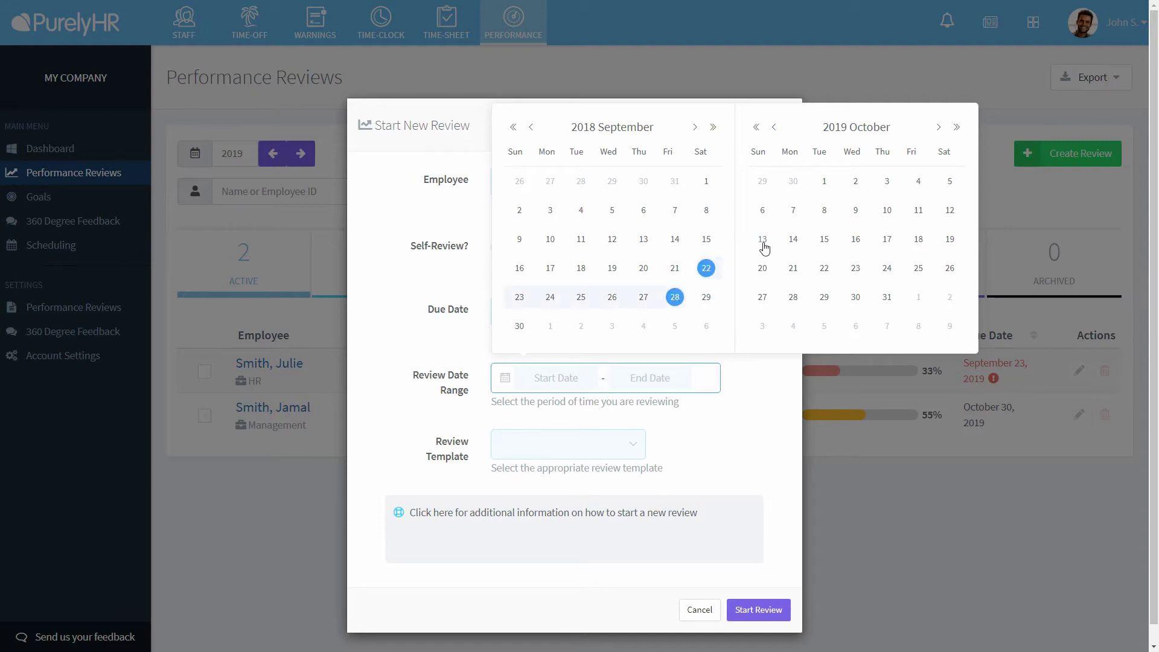
pyautogui.click(776, 132)
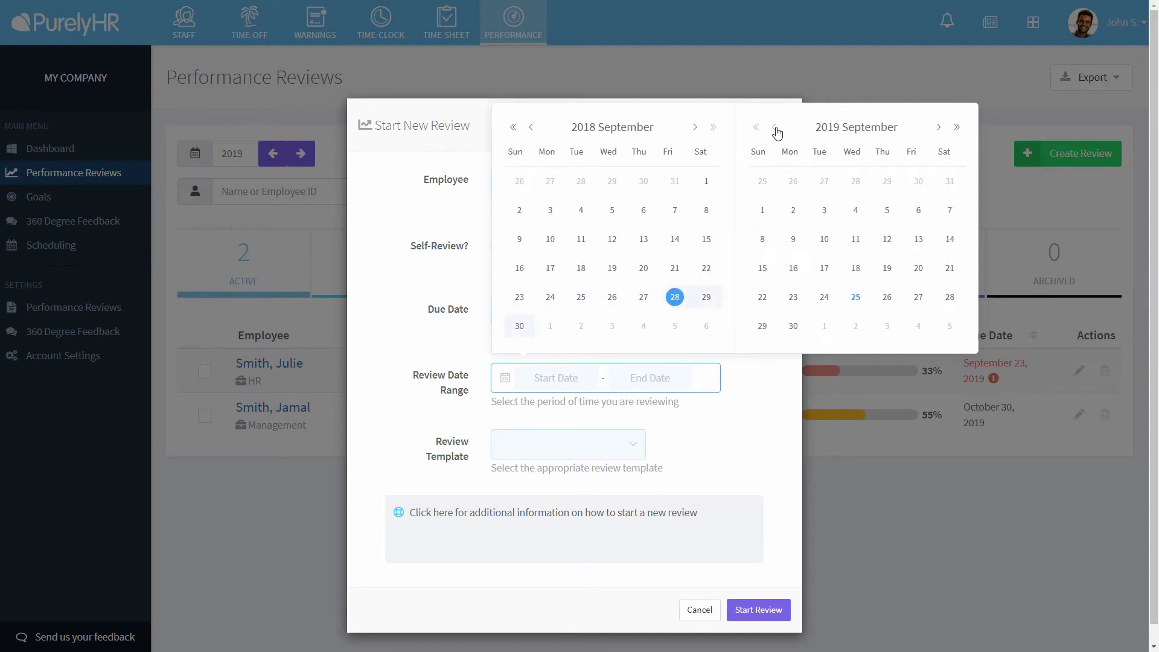
pyautogui.click(792, 326)
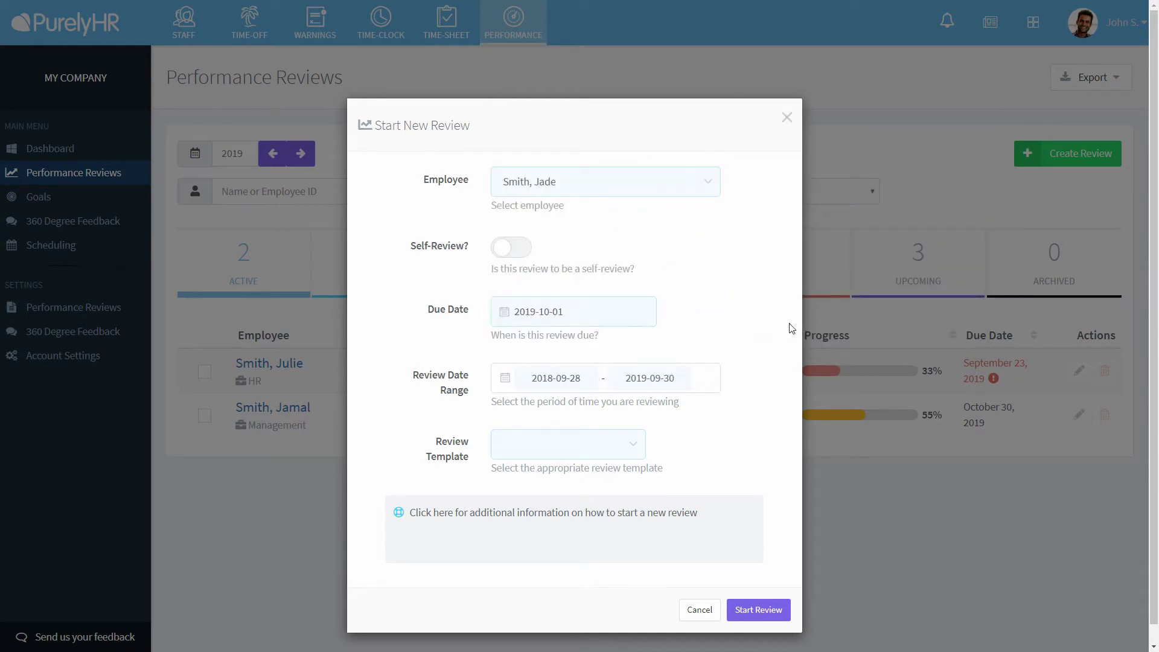
pyautogui.click(614, 446)
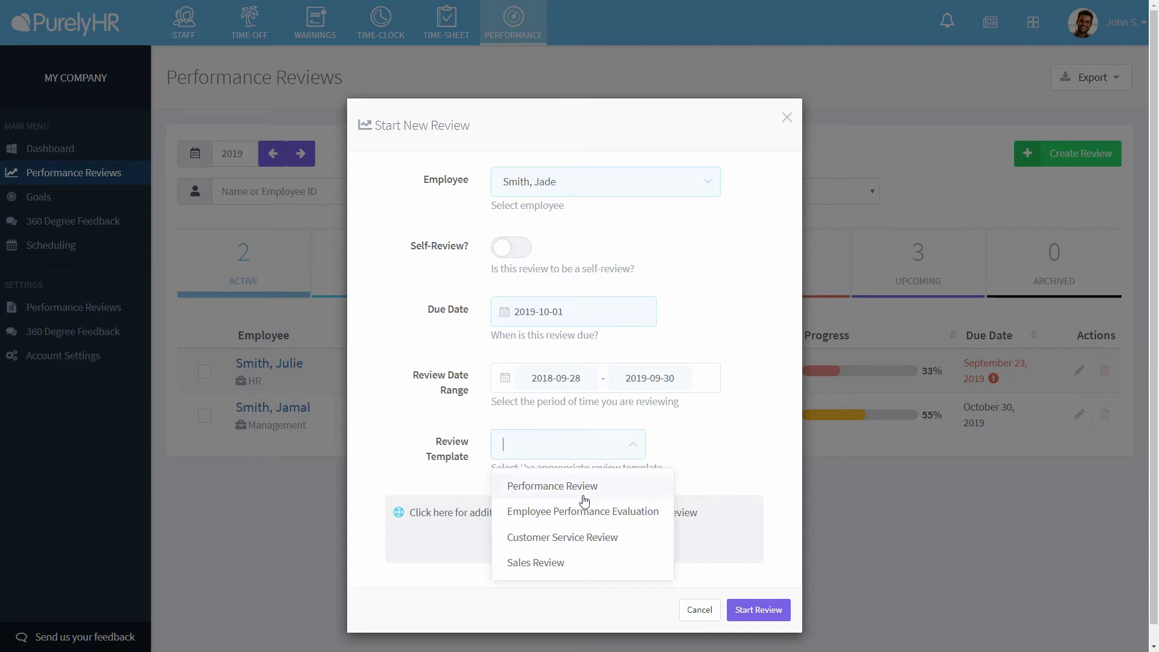
pyautogui.click(580, 536)
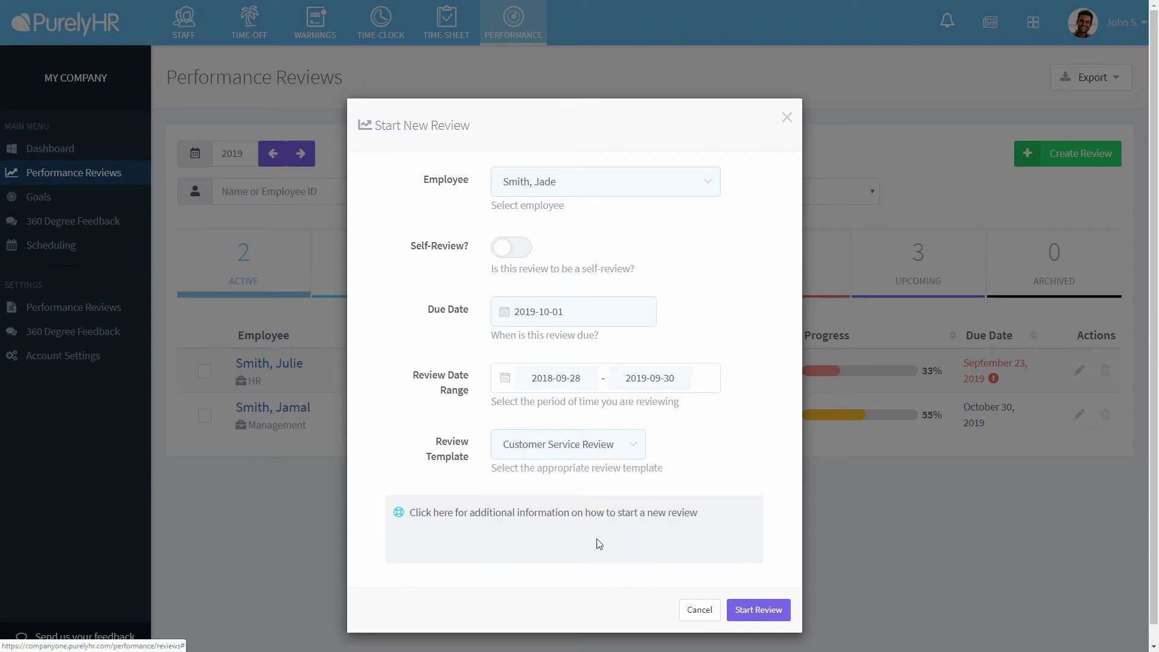
# - Start the review, save the introduction, and comment on Goals: 'The project wasn't completed and we lost a client.'
pyautogui.click(760, 614)
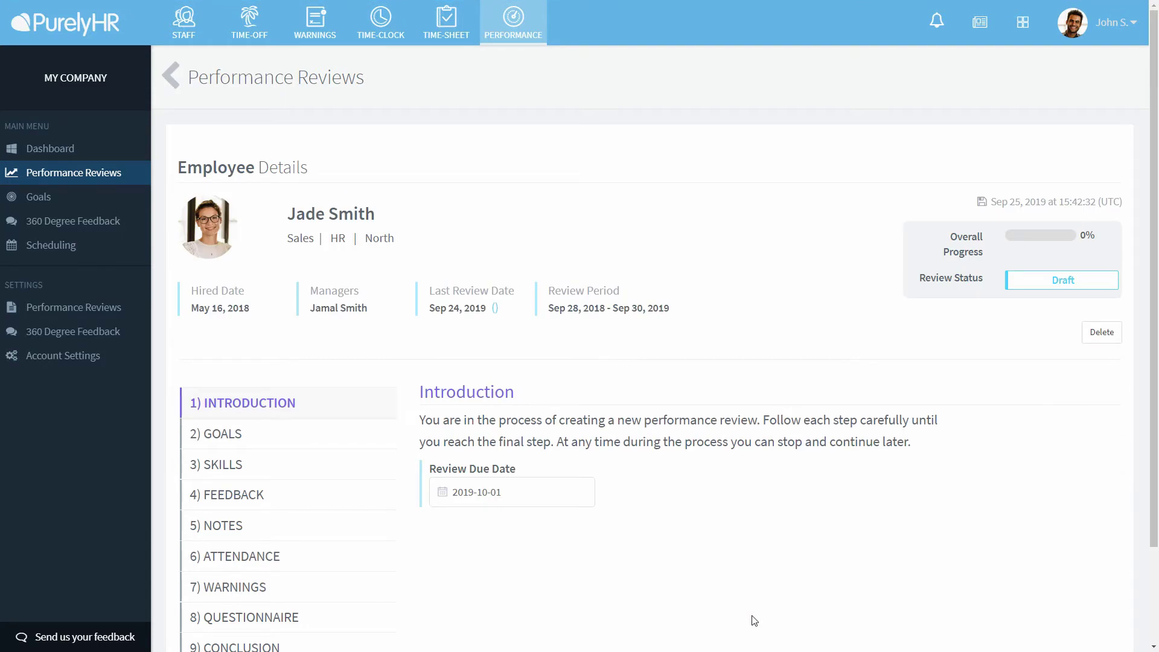
pyautogui.scroll(-2, 1155, 353)
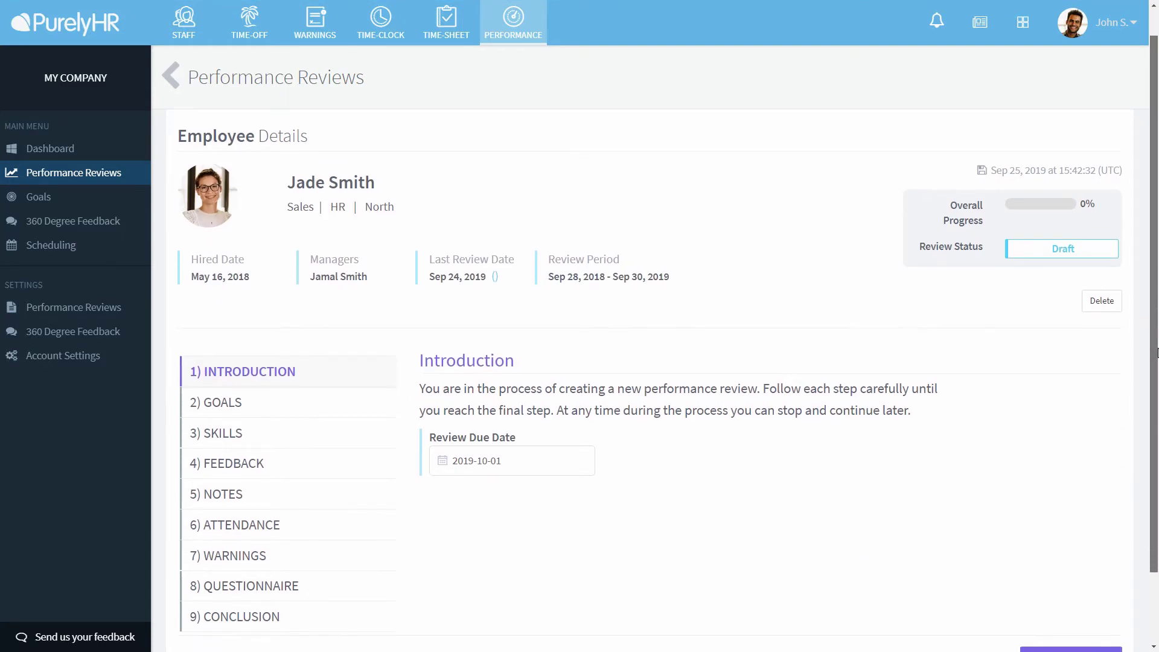
pyautogui.moveTo(1155, 353); pyautogui.dragTo(1153, 436)
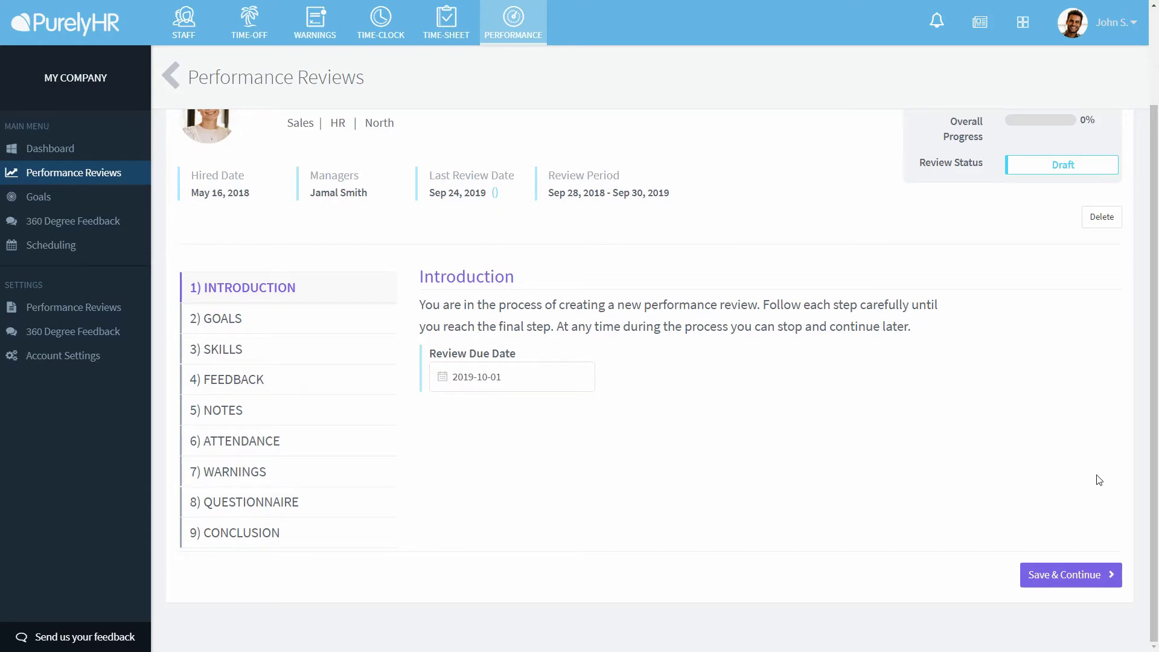
pyautogui.click(1073, 576)
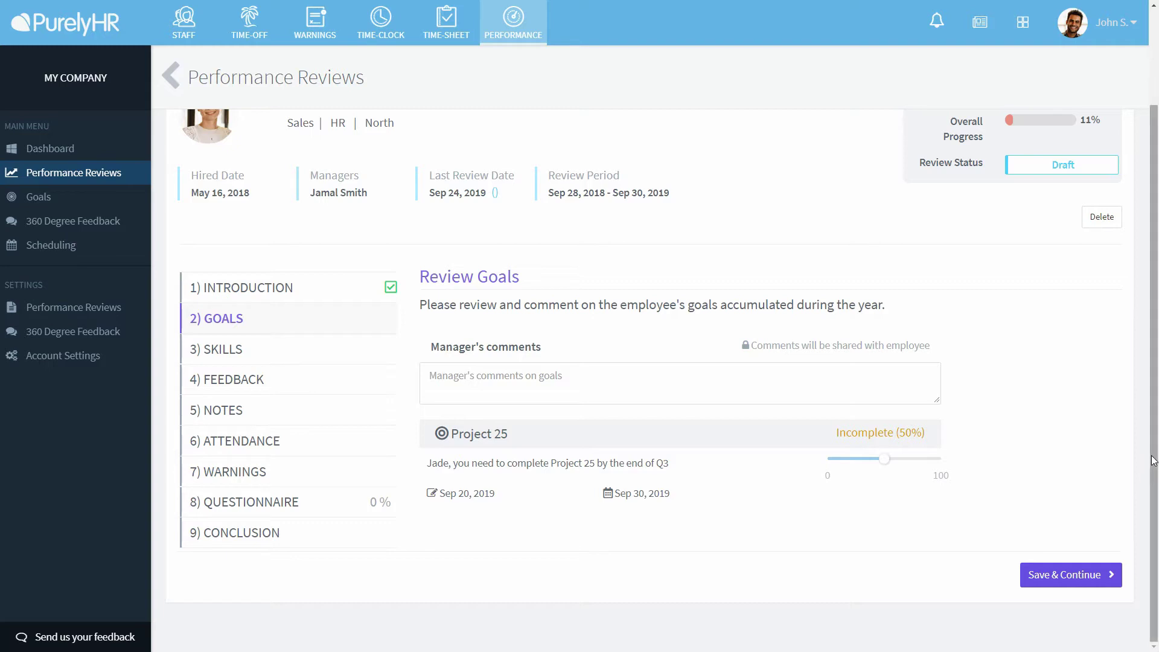
pyautogui.click(817, 393)
pyautogui.write('The pro')
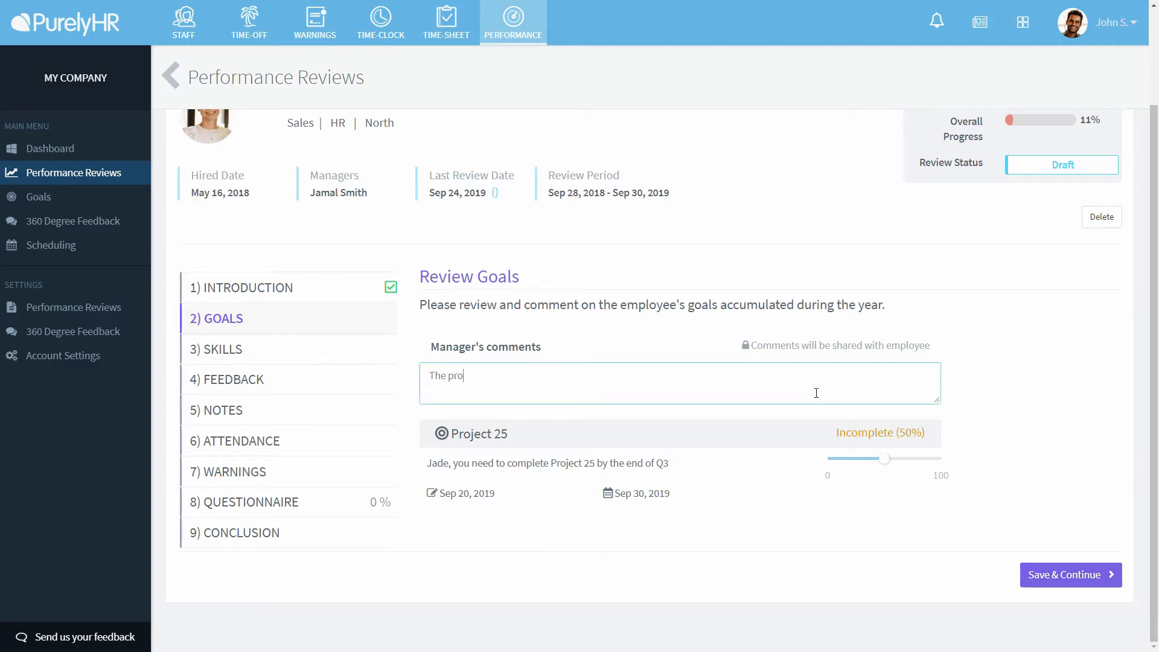
pyautogui.write("ject wasn't completed and we l")
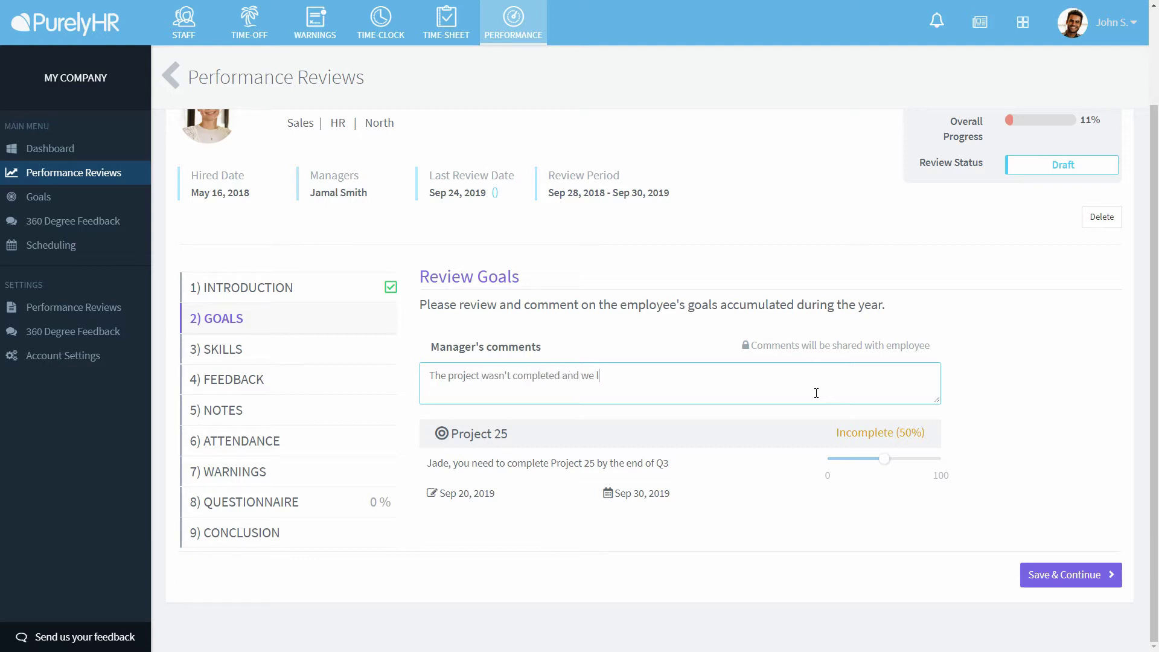
pyautogui.write('ost a client.')
# - Save the goals and add a Skills manager's comment praising the employee's motivation
pyautogui.click(1055, 563)
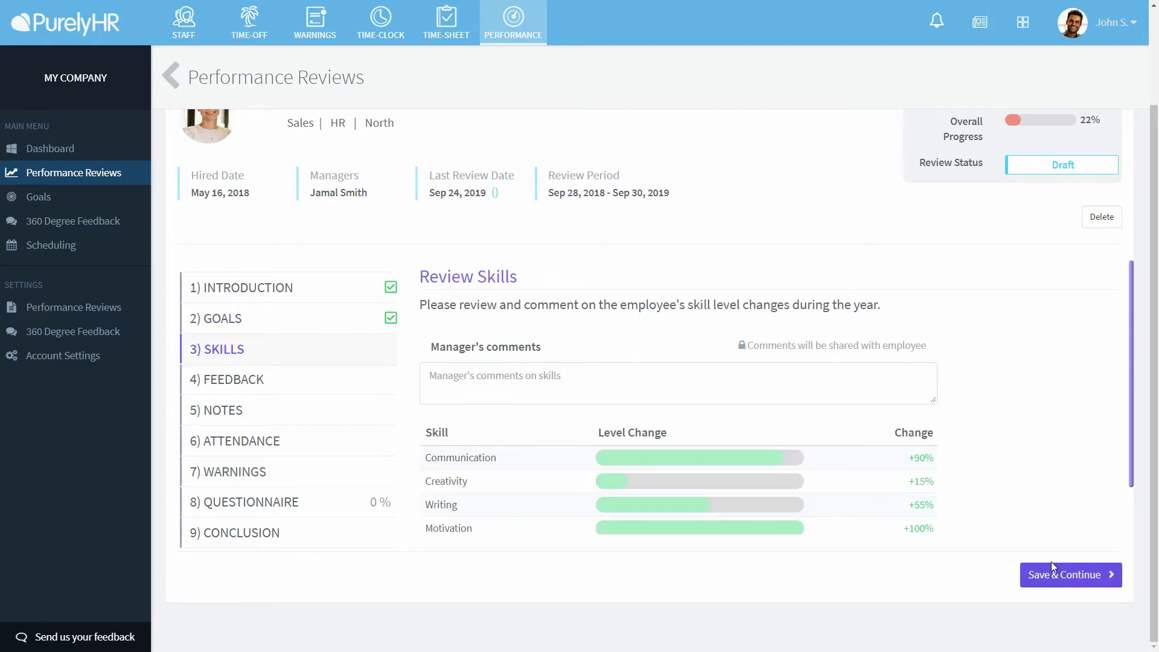
pyautogui.scroll(-1, 1138, 362)
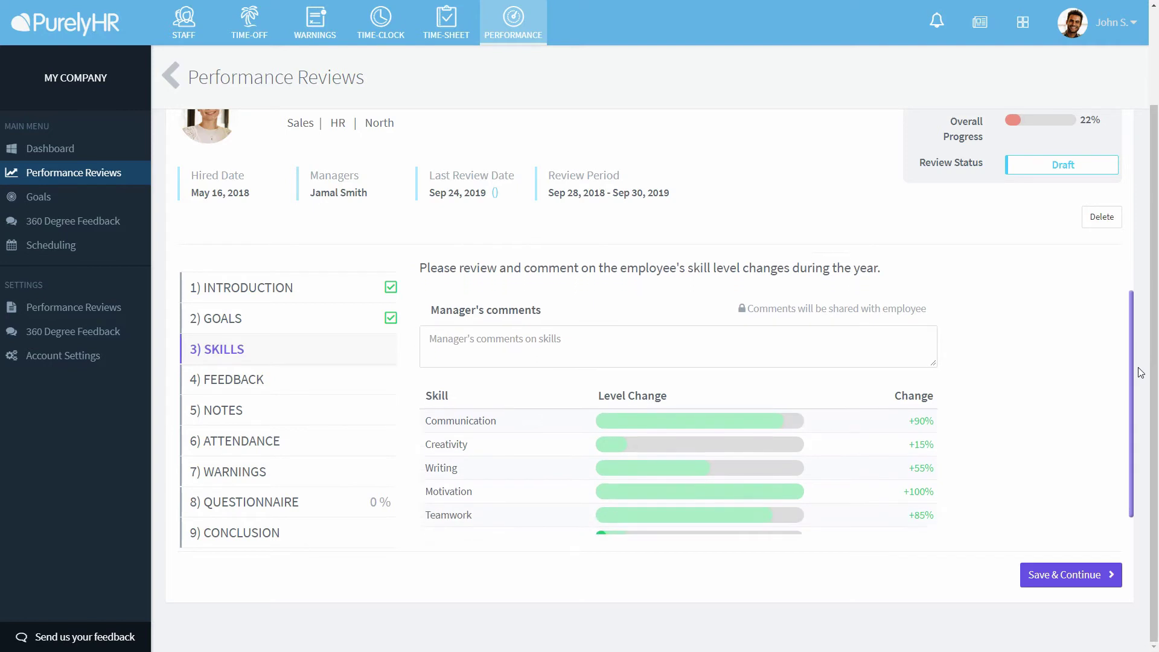
pyautogui.scroll(-1, 1138, 380)
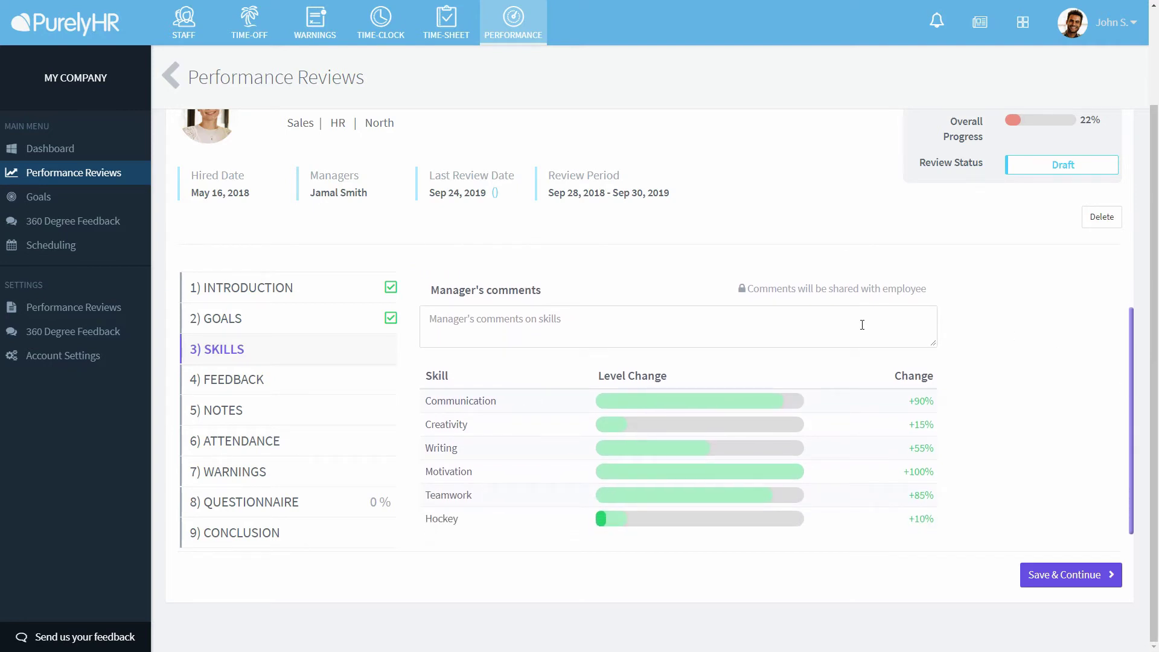
pyautogui.click(860, 320)
pyautogui.write('You are a great motivator.')
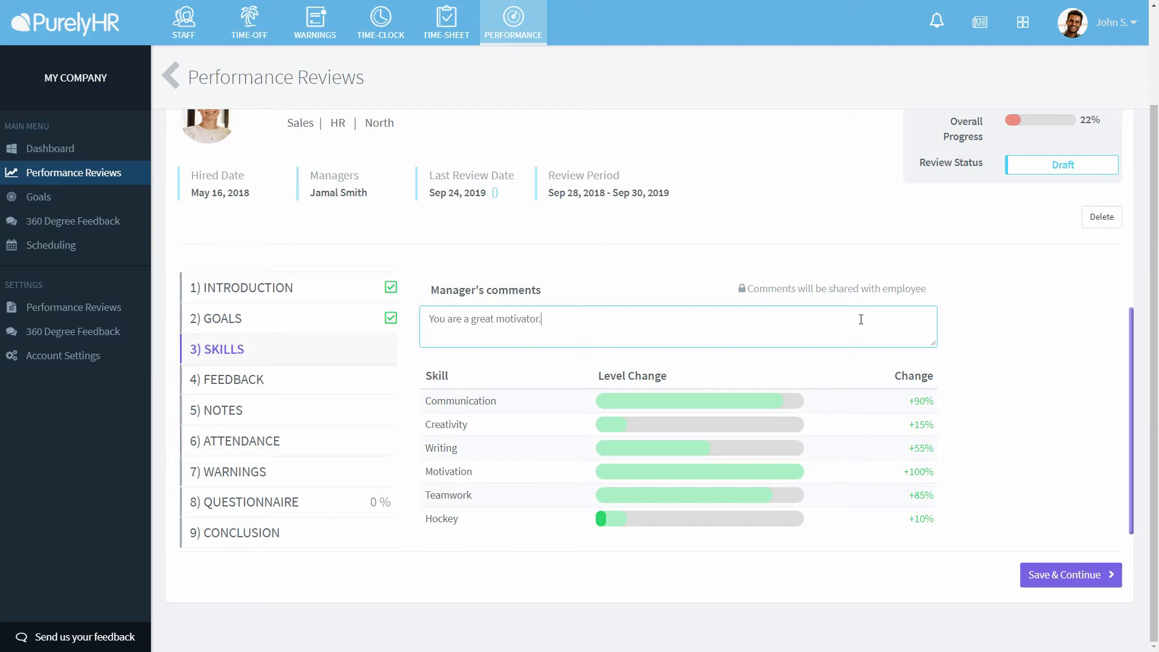
pyautogui.click(974, 407)
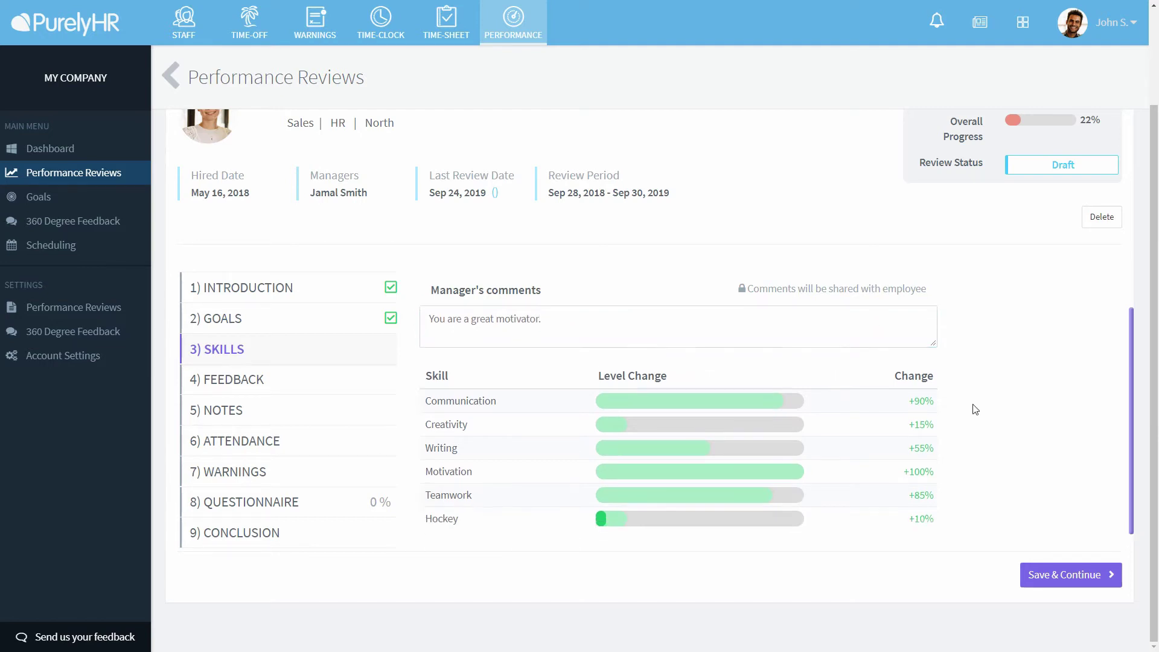
# - Save Skills and add the Feedback comment 'It's great to see you working as part of our team', then continue to Notes
pyautogui.click(1064, 577)
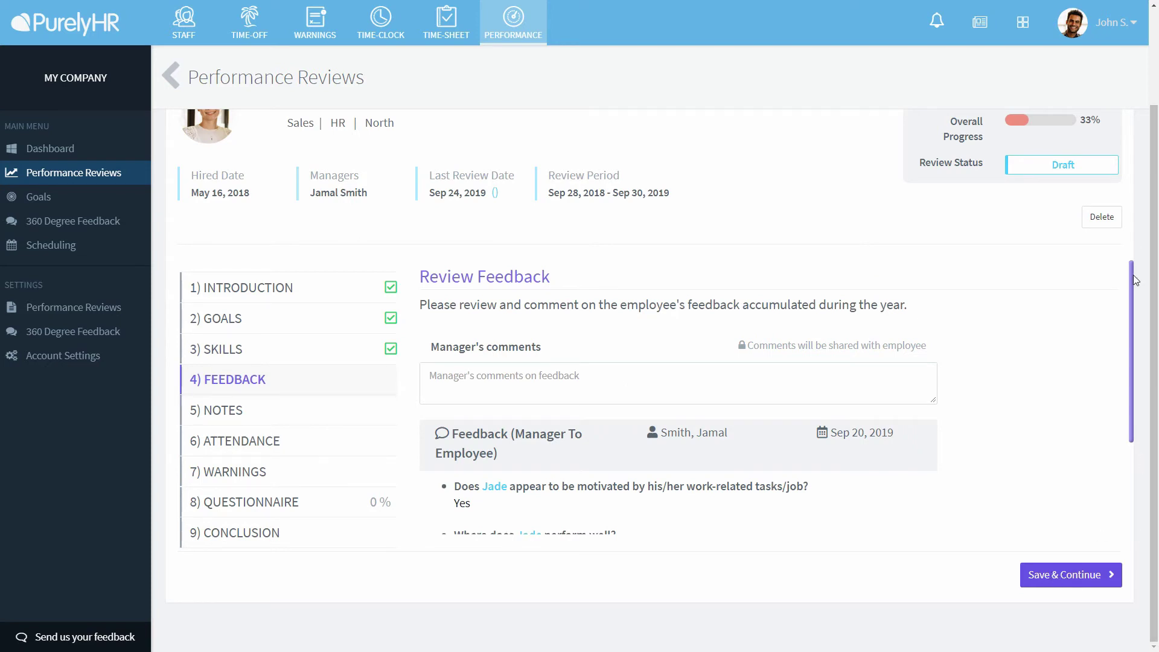
pyautogui.moveTo(1134, 280); pyautogui.dragTo(1132, 341)
pyautogui.click(841, 311)
pyautogui.write("It's")
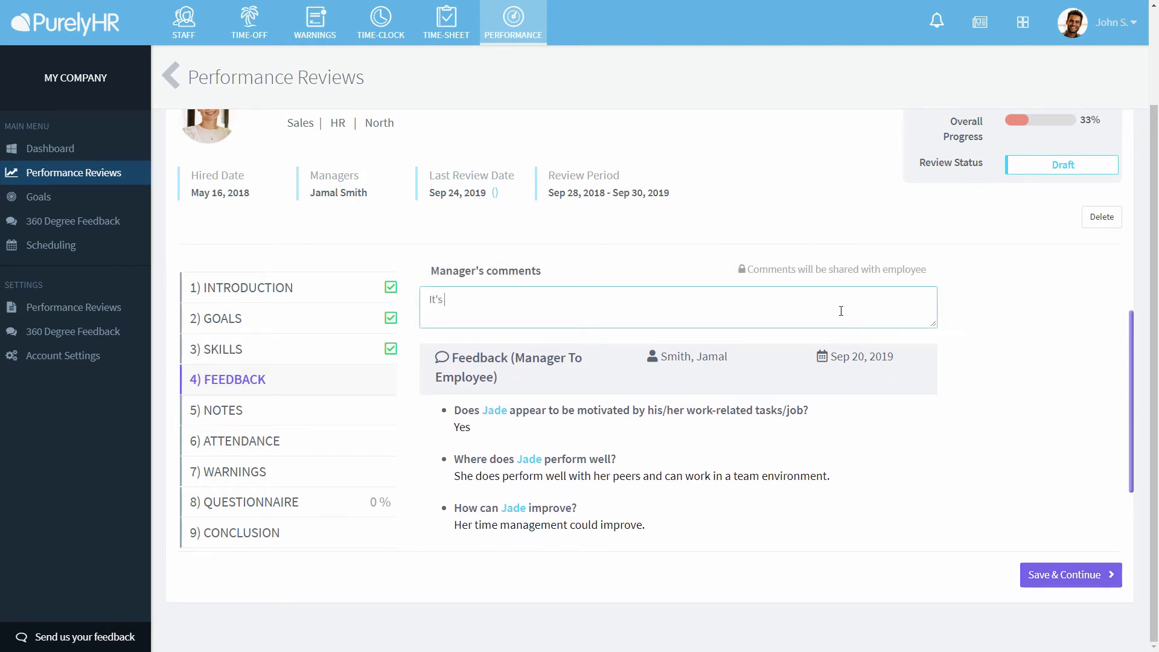
pyautogui.write(' great to see you working as part of our team.')
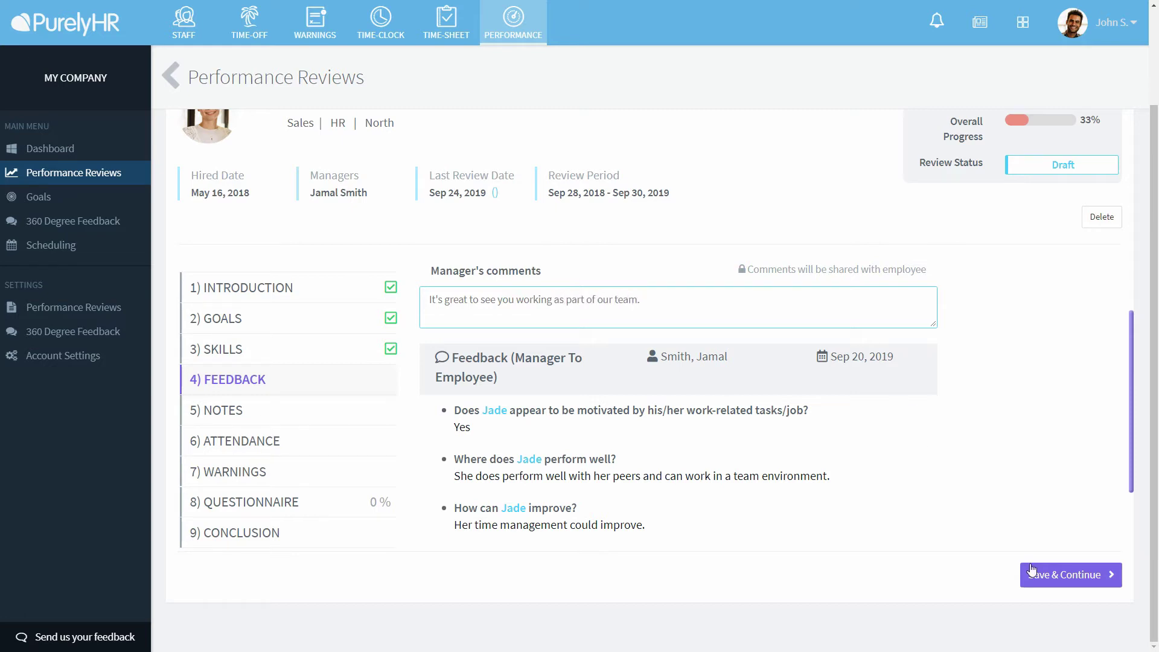
pyautogui.click(1033, 574)
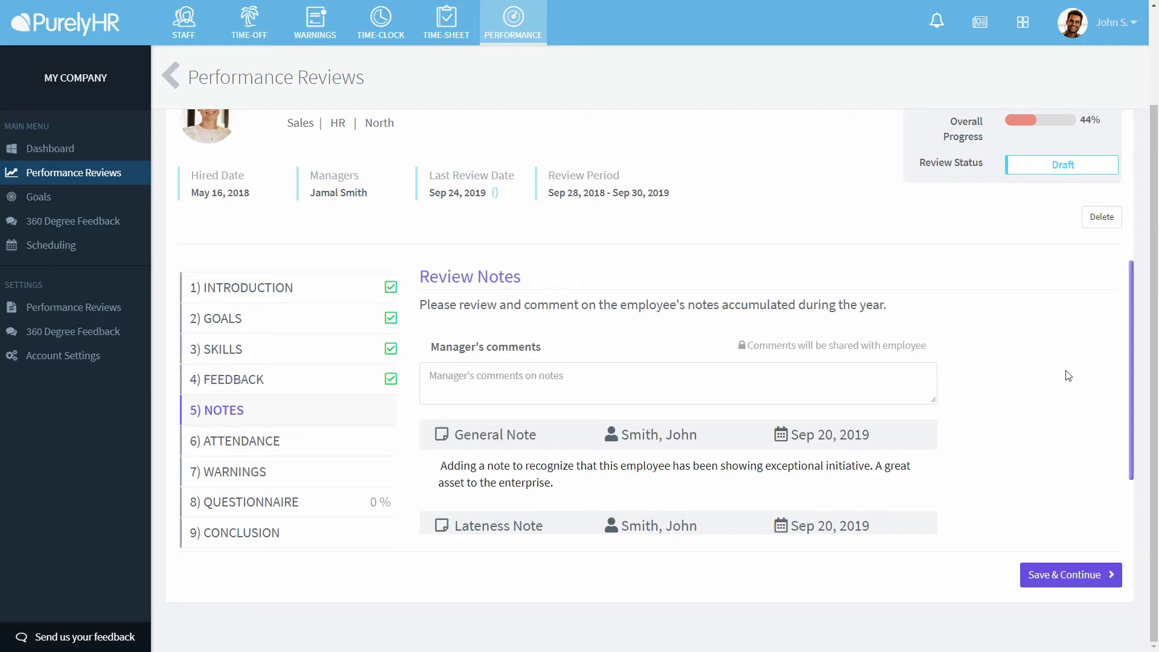
# - Save the Notes and Attendance steps of the review
pyautogui.scroll(-2, 1130, 312)
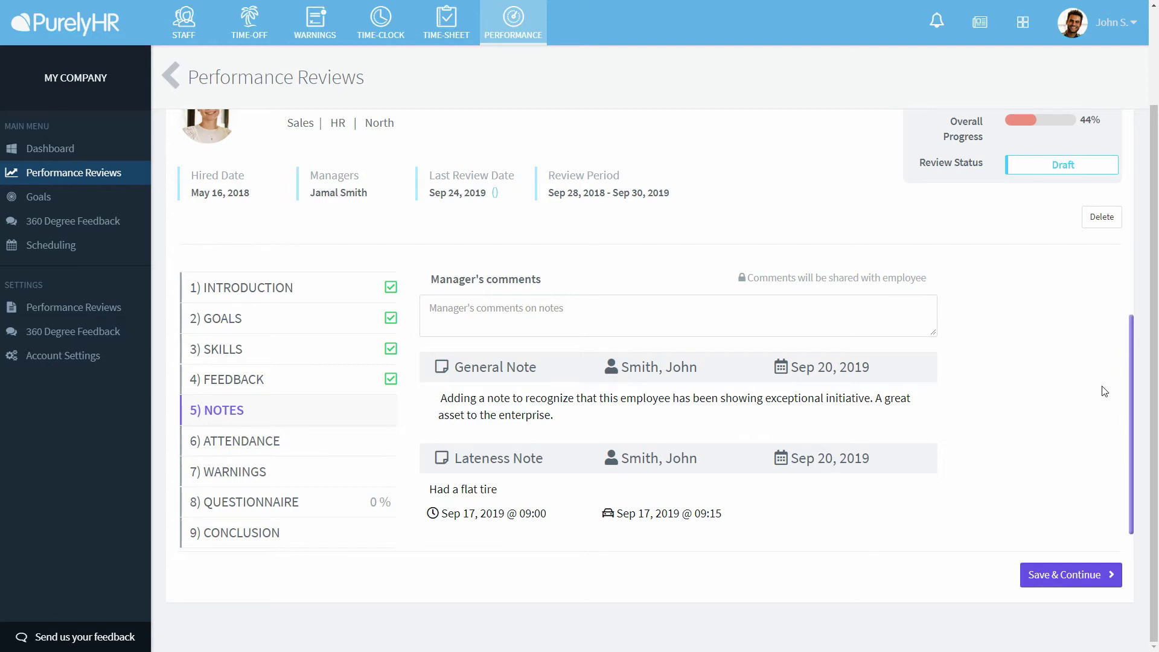
pyautogui.click(1076, 577)
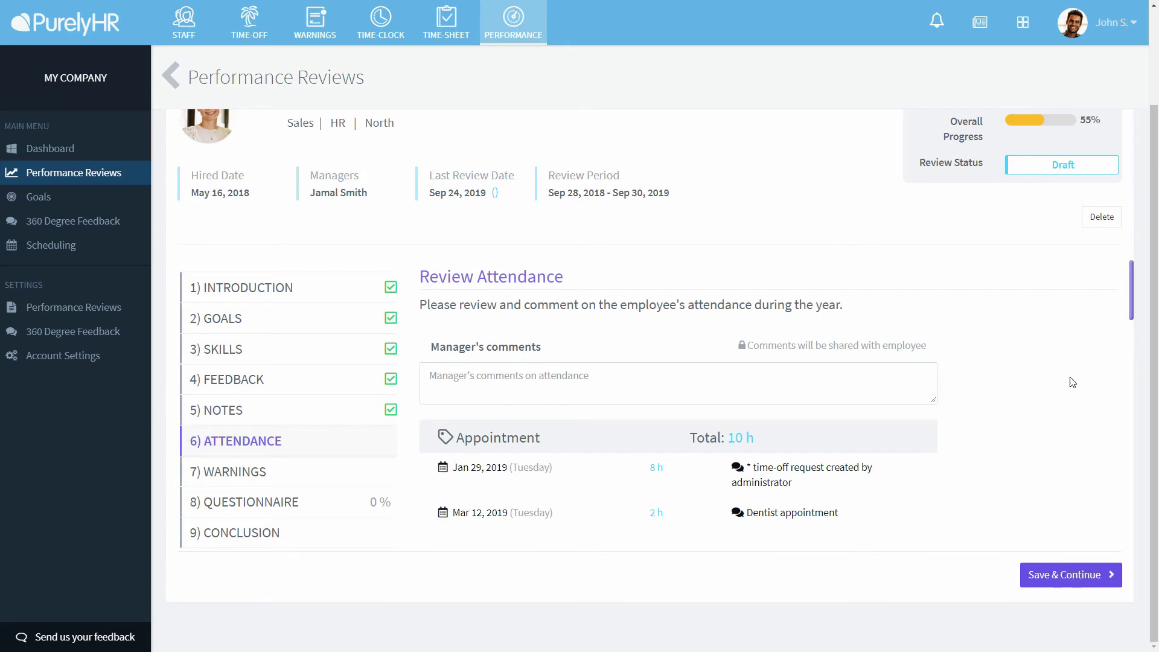
pyautogui.moveTo(1132, 277); pyautogui.dragTo(1126, 496)
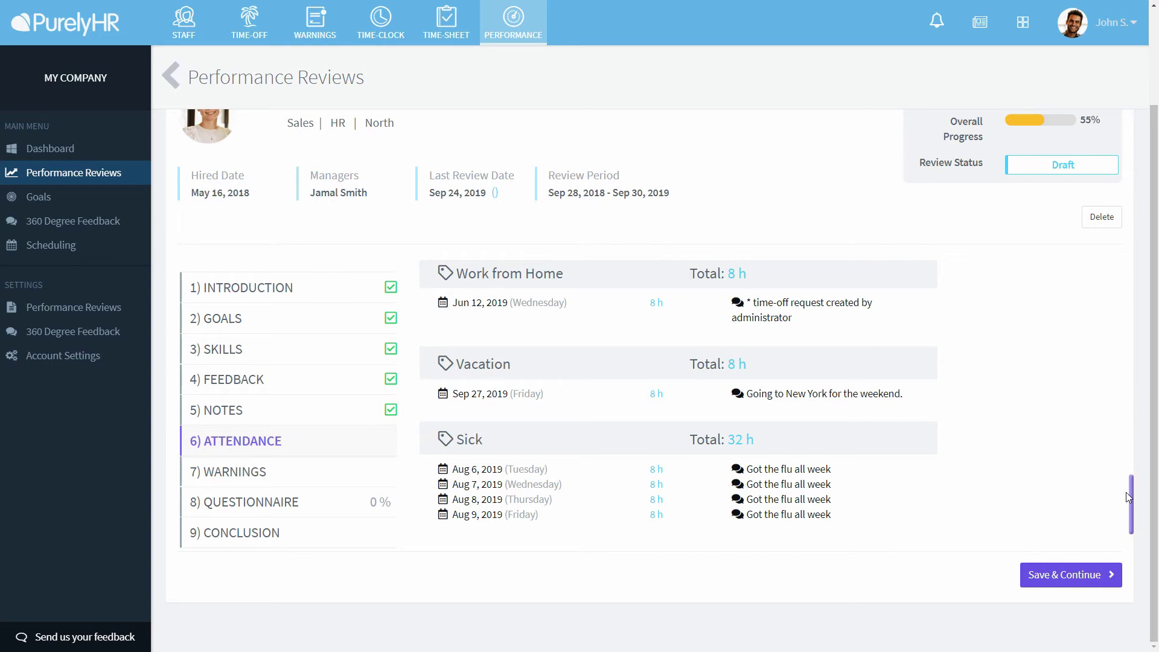
pyautogui.click(1071, 576)
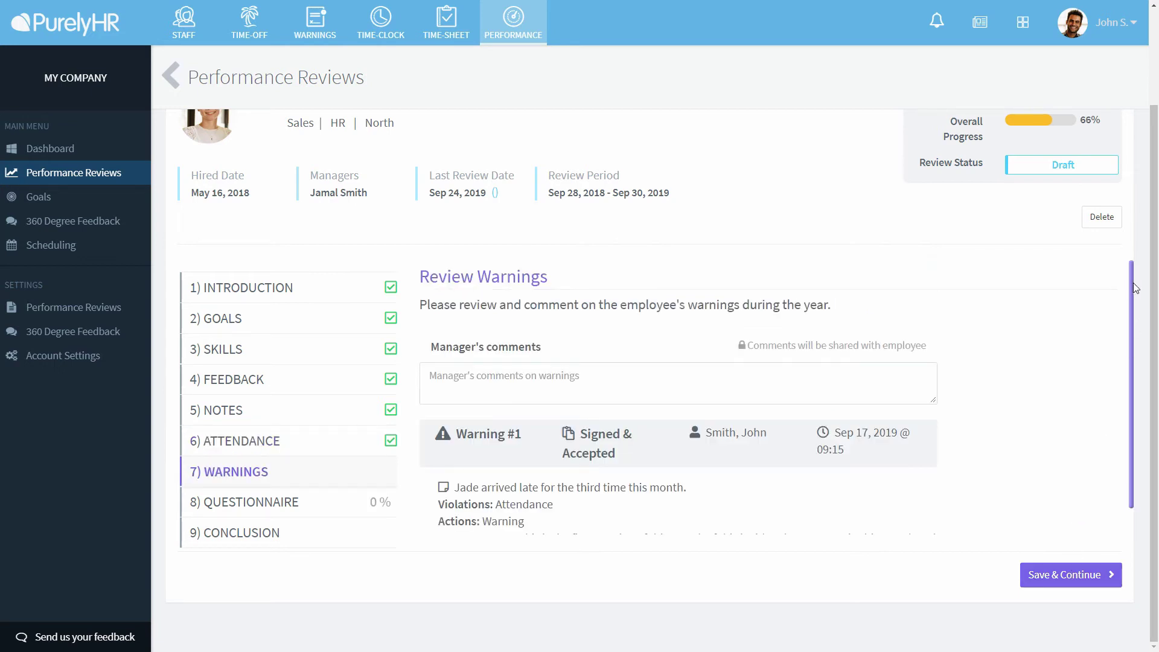
# - Add the Warnings comment 'Please try to be on time more often' and continue to the questionnaire
pyautogui.moveTo(1135, 310); pyautogui.dragTo(1137, 335)
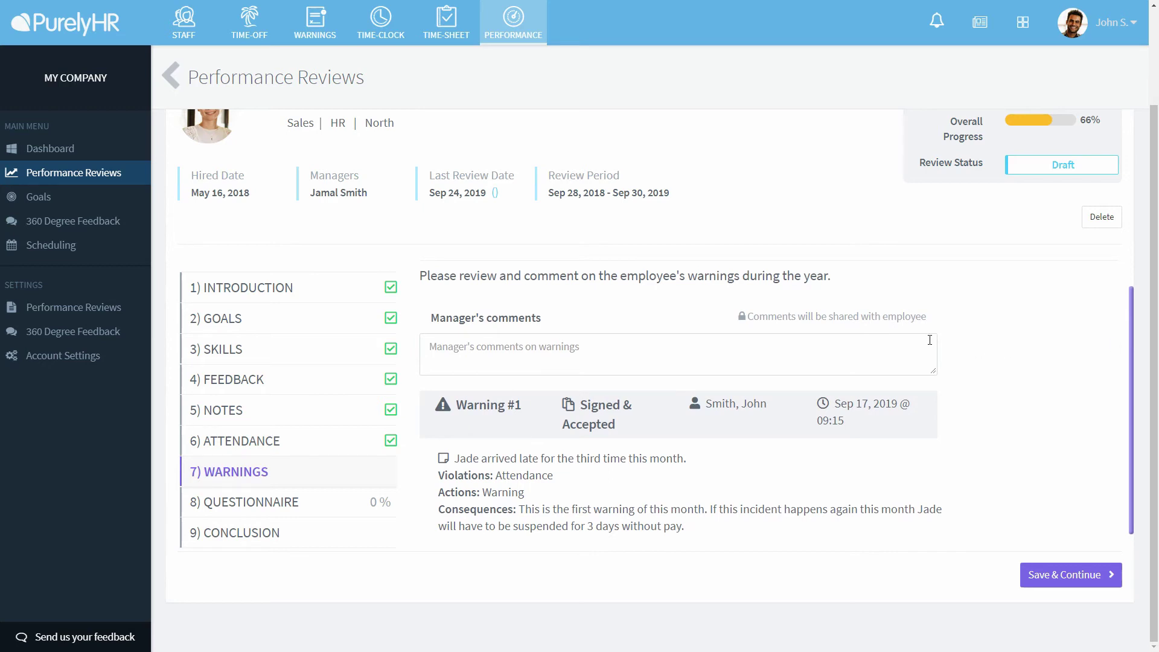
pyautogui.click(894, 338)
pyautogui.write('Please')
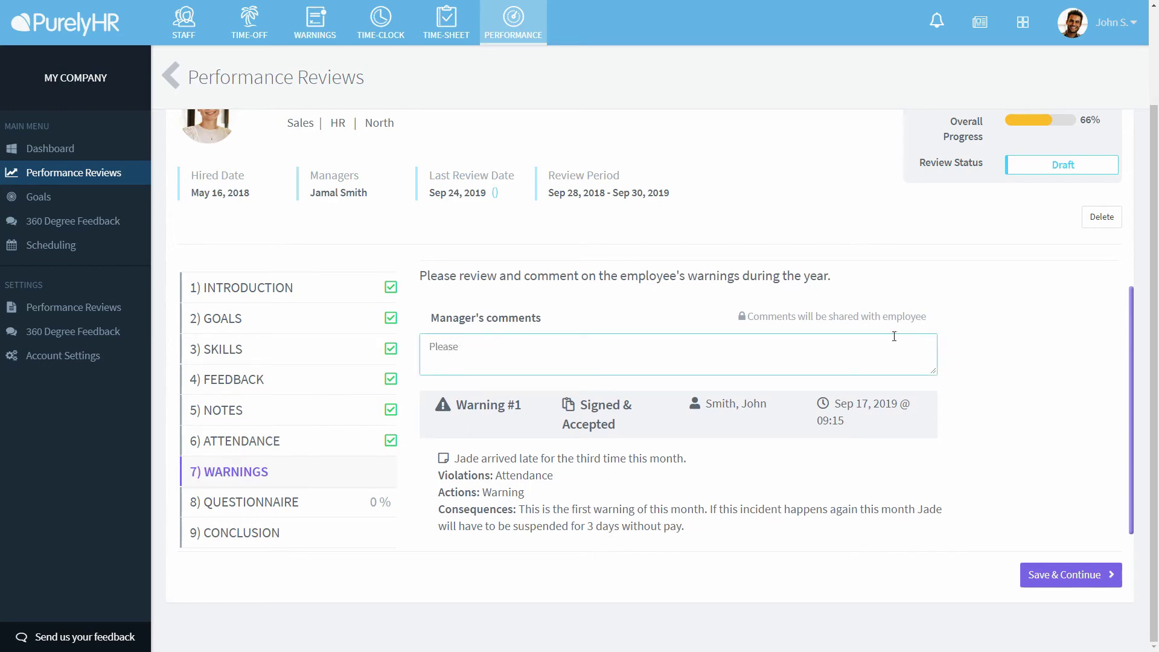
pyautogui.write(' try to be on time more often.')
pyautogui.click(1037, 574)
# - Answer the questionnaire: 'They treat customers very well', late 3 times, works well with team Yes, and save
pyautogui.click(896, 372)
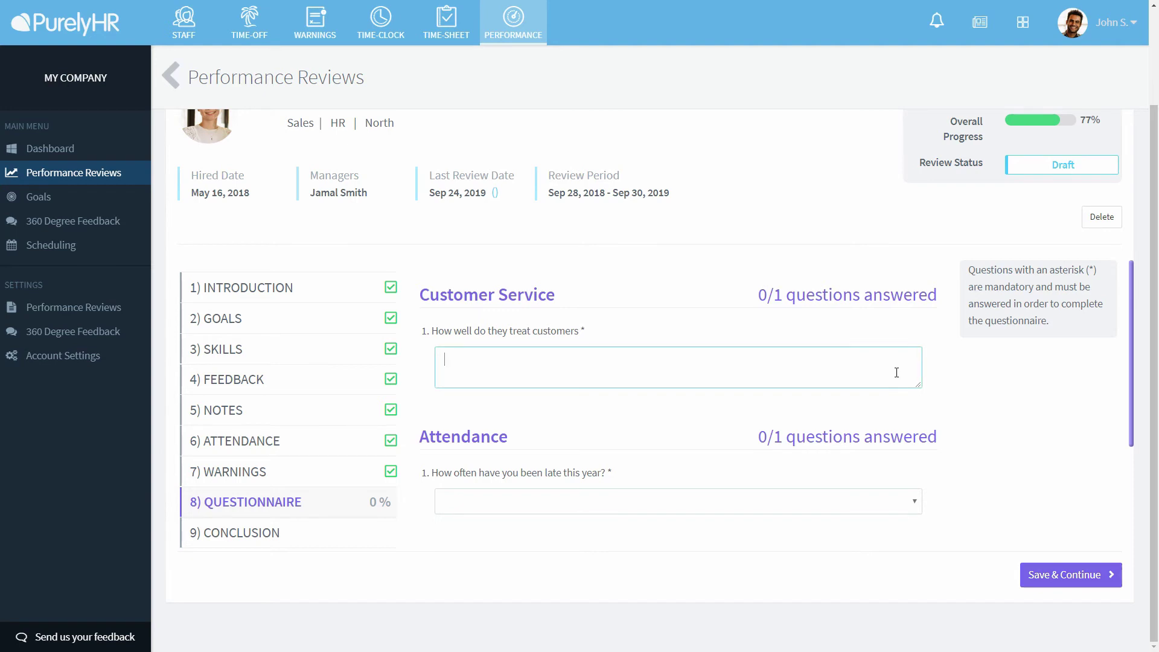
pyautogui.write('They treat customers very well.')
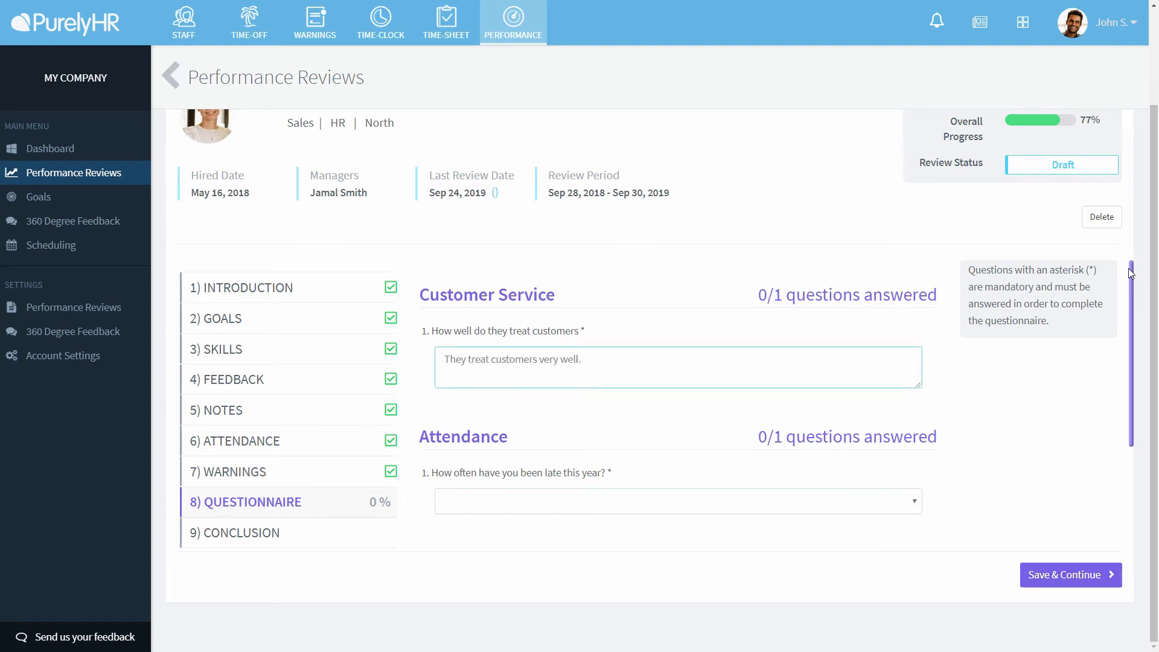
pyautogui.click(1130, 273)
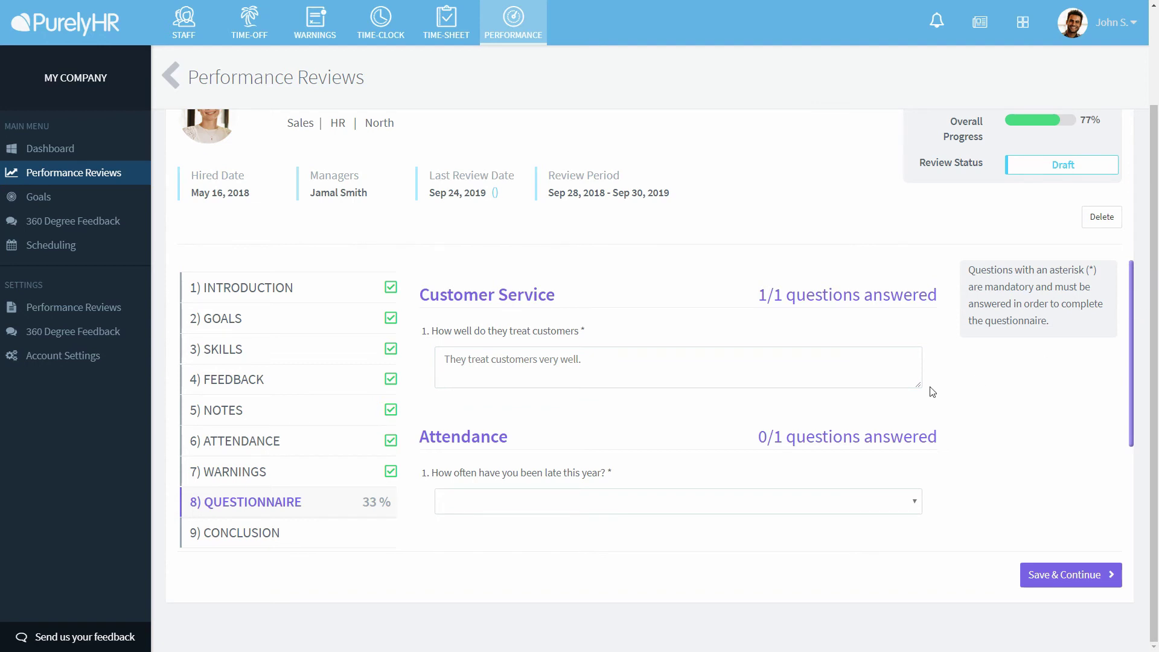
pyautogui.scroll(-2, 934, 386)
pyautogui.click(910, 379)
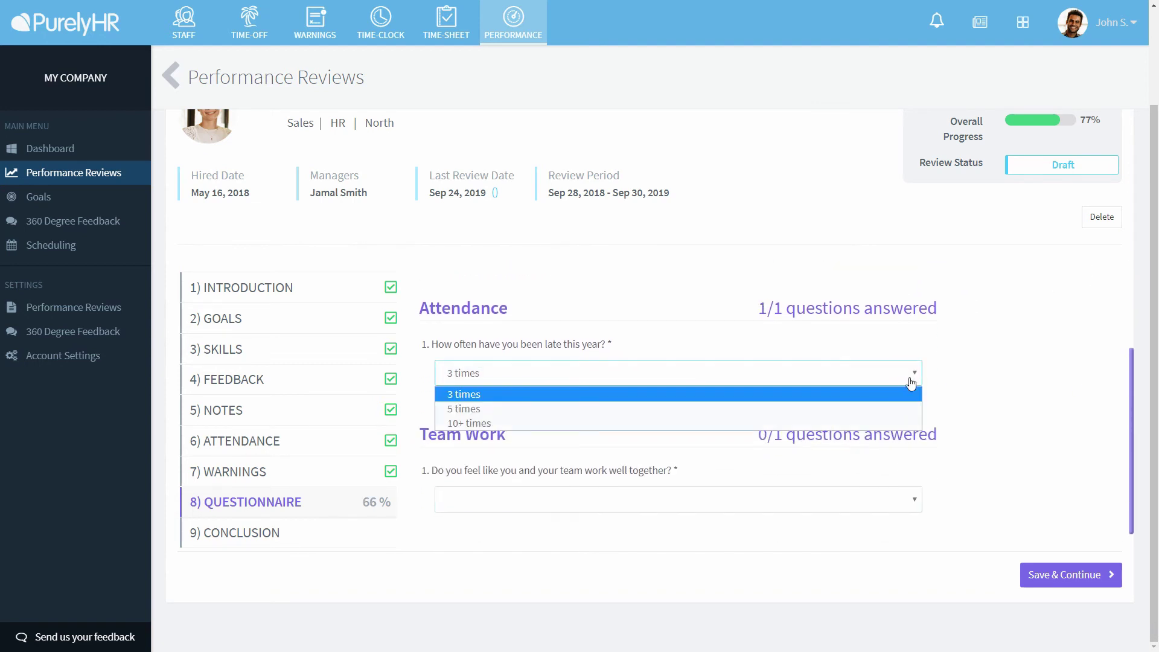
pyautogui.click(914, 397)
pyautogui.click(838, 498)
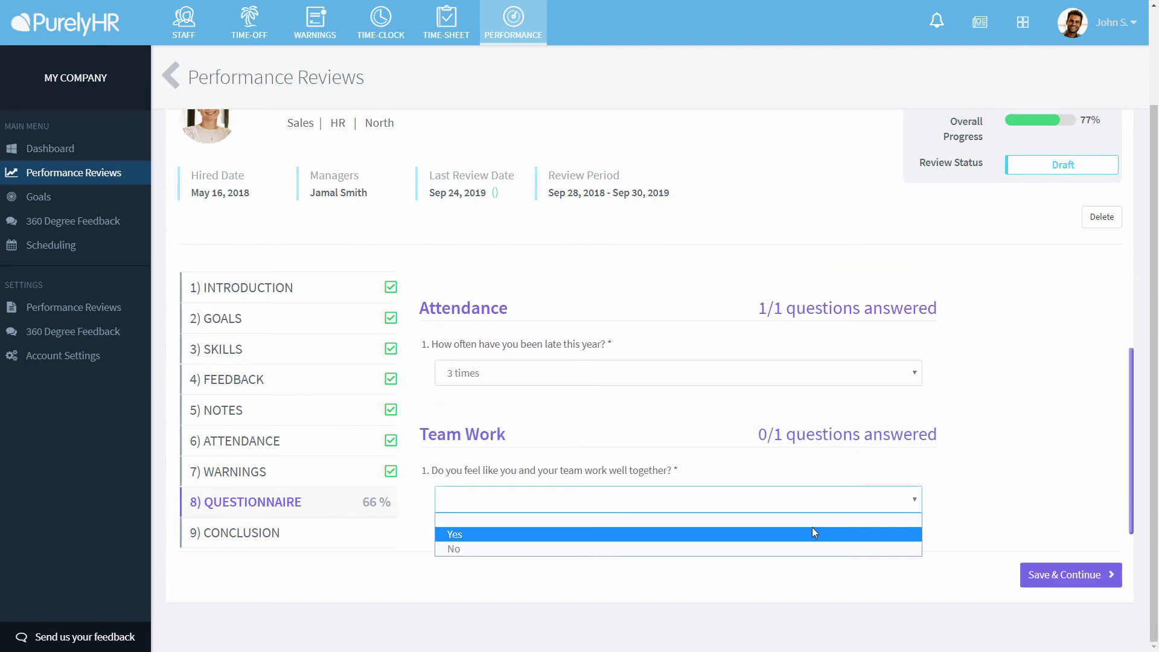
pyautogui.click(813, 534)
pyautogui.click(1084, 582)
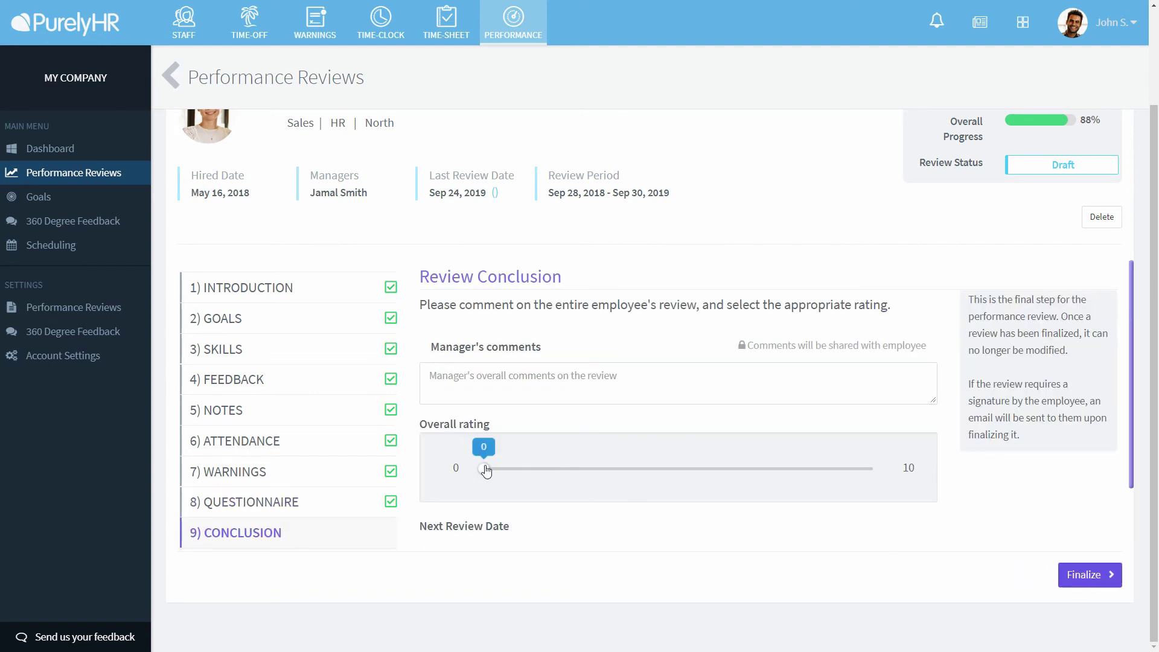
# - Set the overall rating to 8.6 and comment asking the employee to make an effort to be on time for work
pyautogui.moveTo(487, 470); pyautogui.dragTo(817, 469)
pyautogui.click(645, 375)
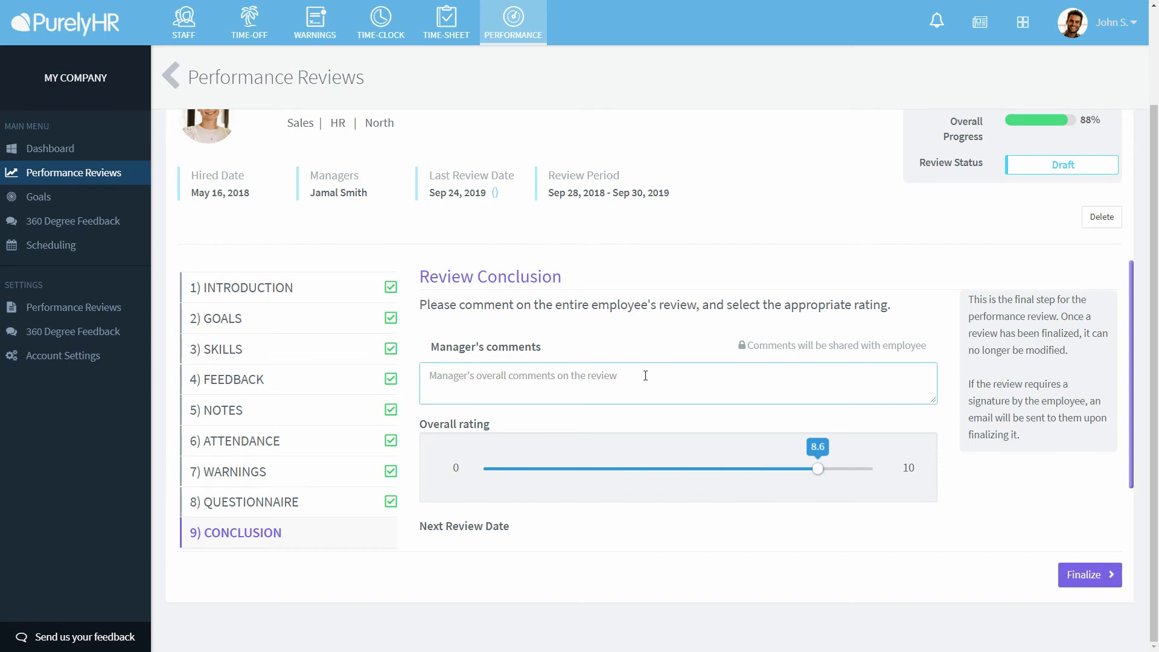
pyautogui.write("It's great having")
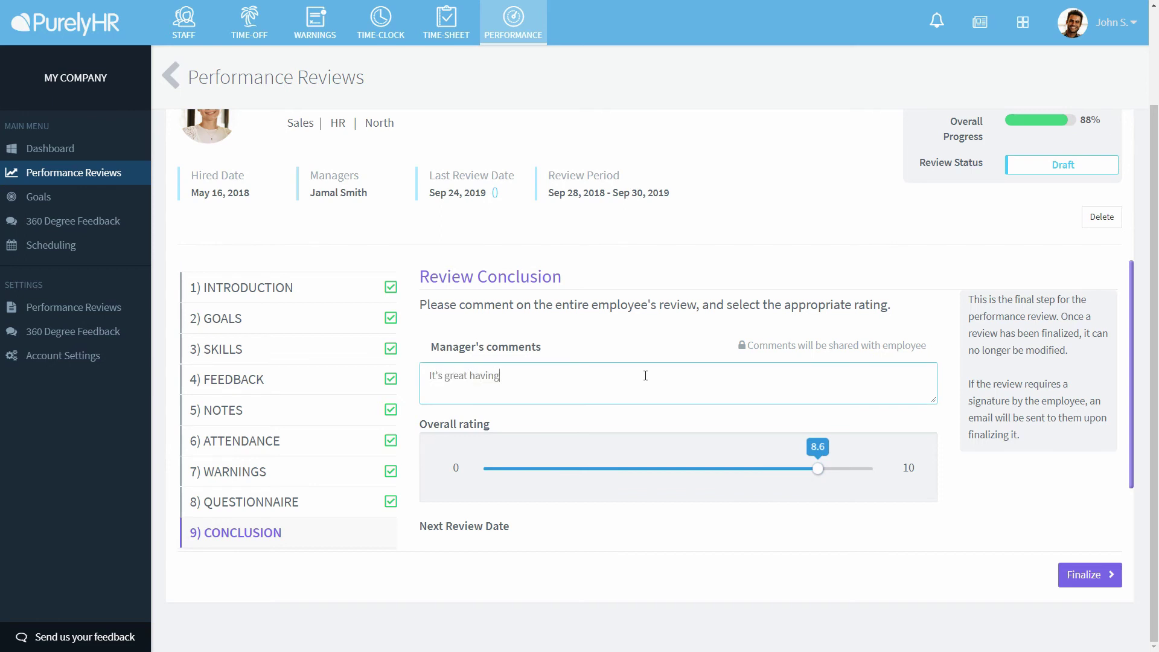
pyautogui.write(' you on our team but please make')
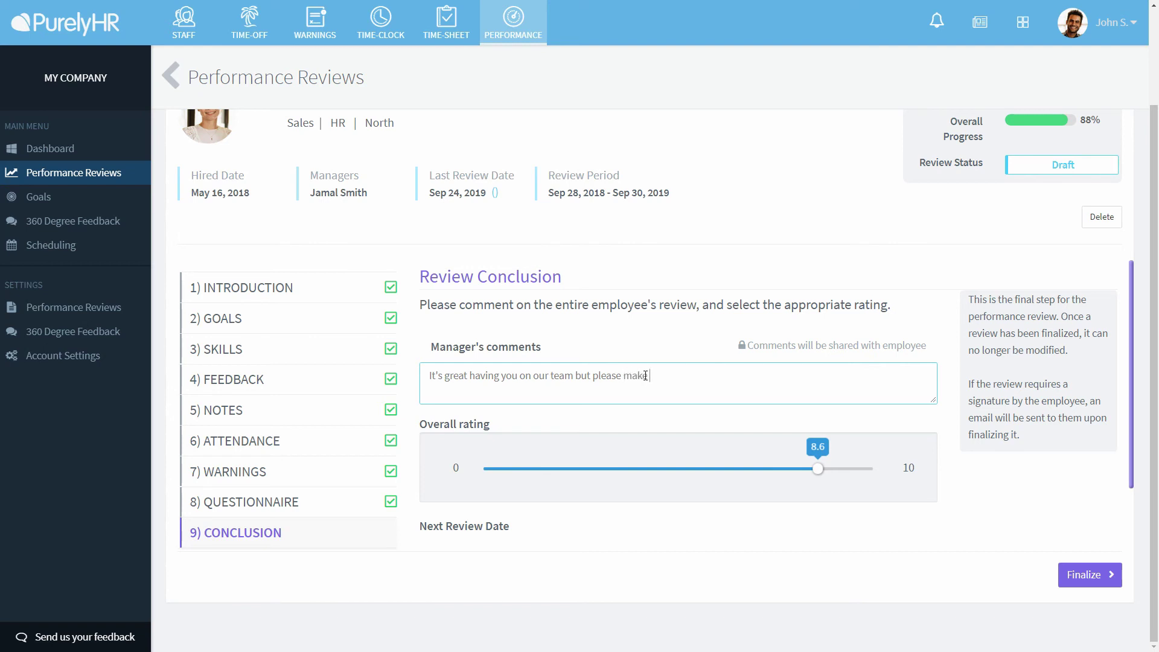
pyautogui.write(' an effort to be on time for work.')
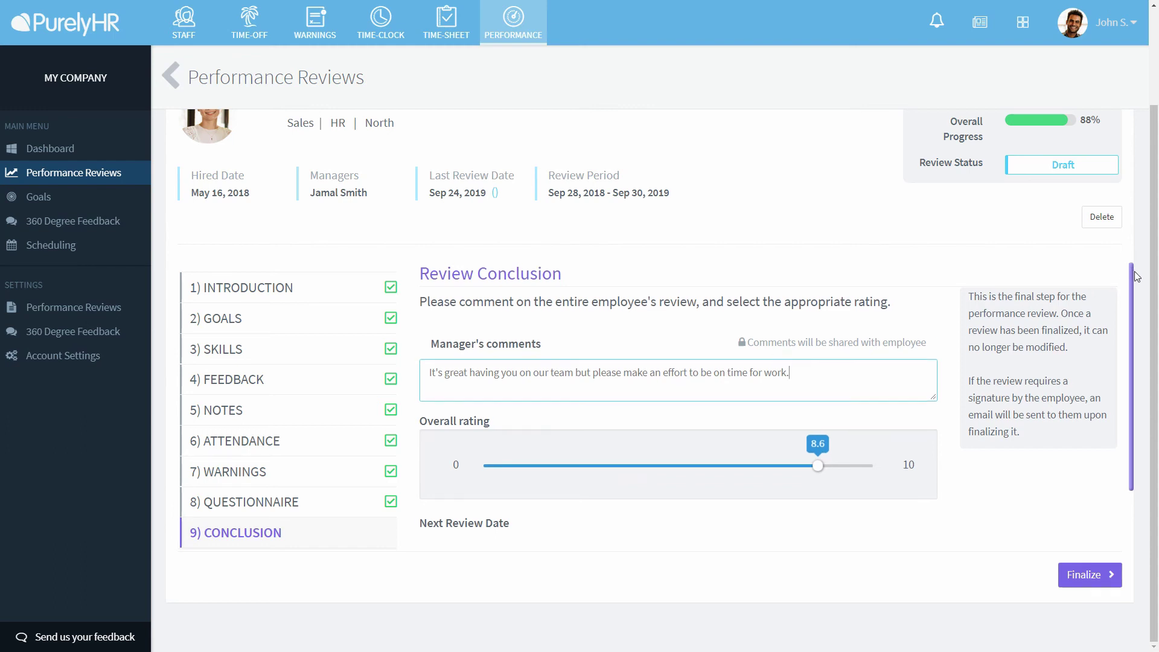
# - Set the next review date to 2020-10-30 and request finalizing the review
pyautogui.scroll(-1, 1116, 319)
pyautogui.click(509, 522)
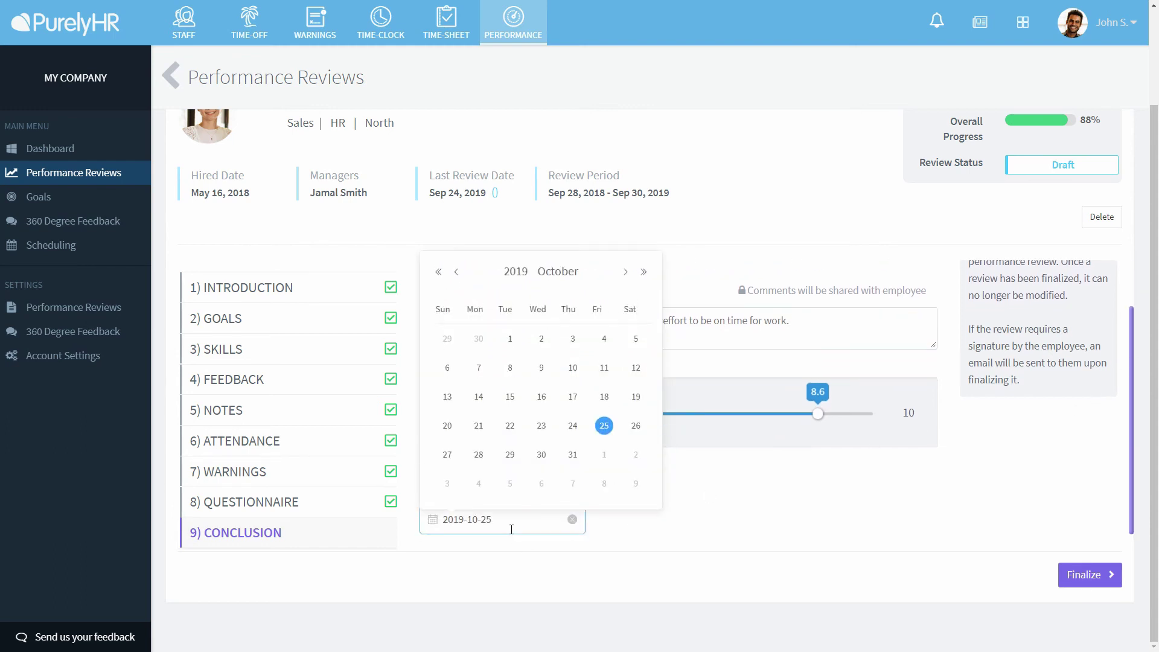
pyautogui.click(643, 272)
pyautogui.click(603, 455)
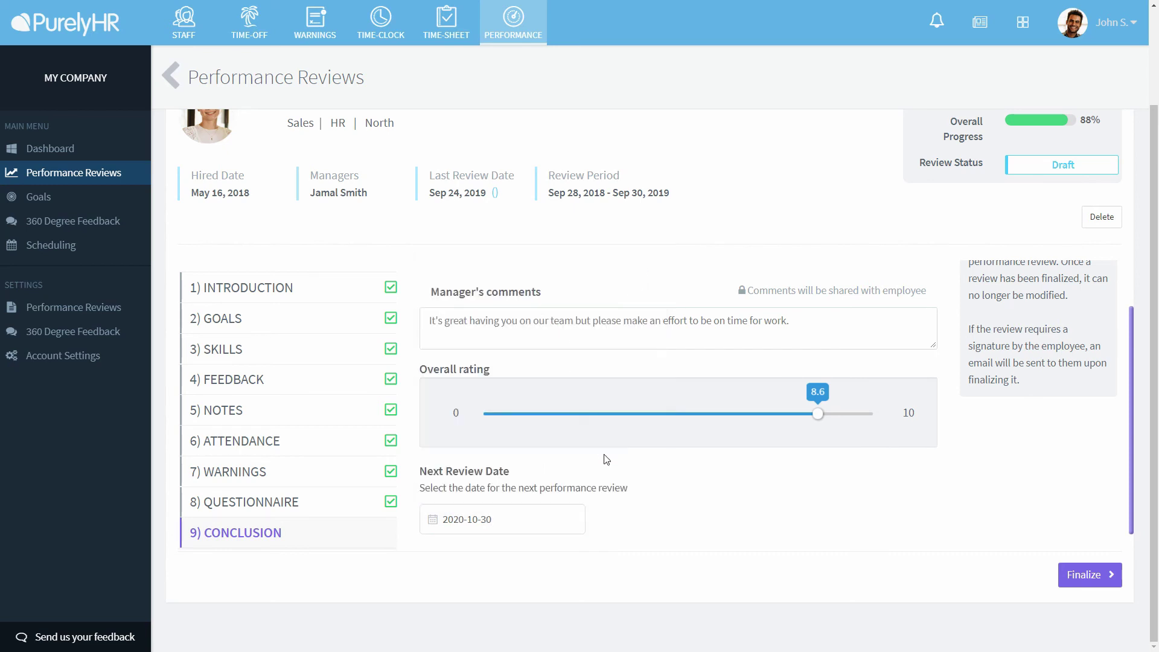
pyautogui.click(1083, 576)
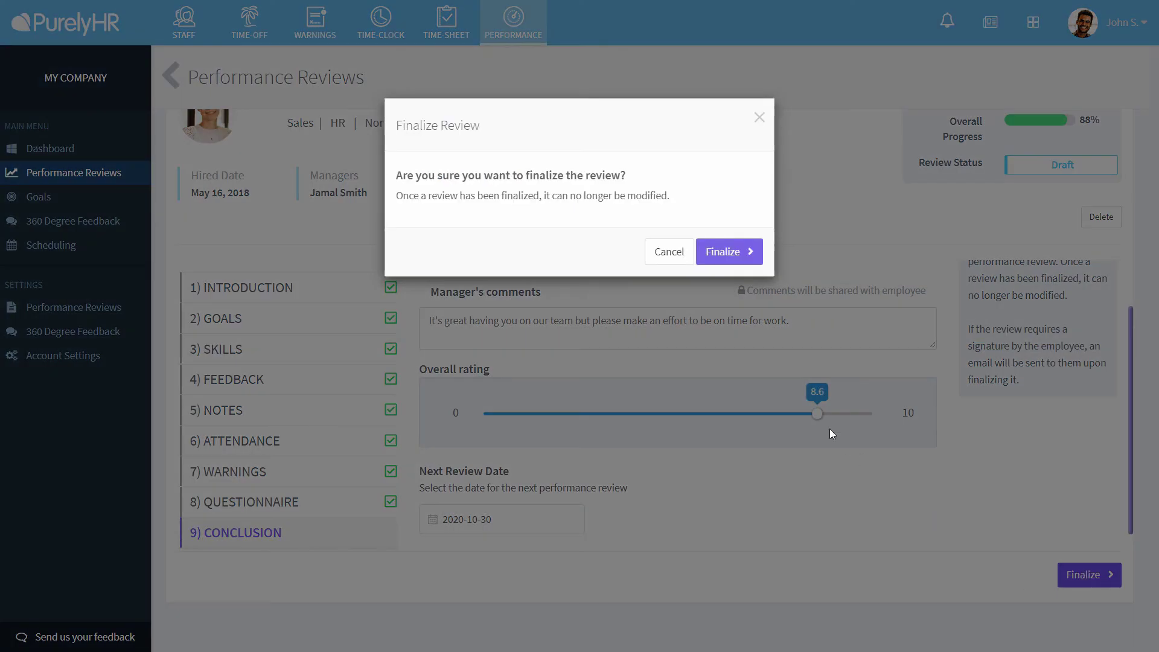
# - Confirm finalizing, then sign the review from the employee's account by typing the employee's name and saving
pyautogui.click(737, 251)
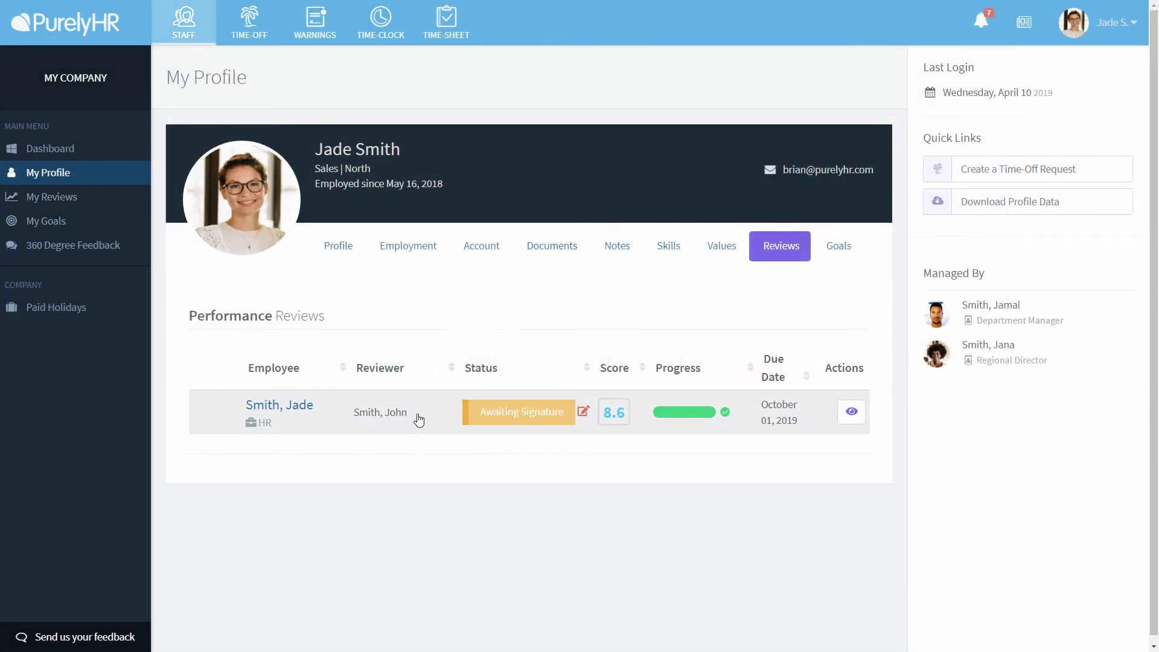
pyautogui.click(418, 419)
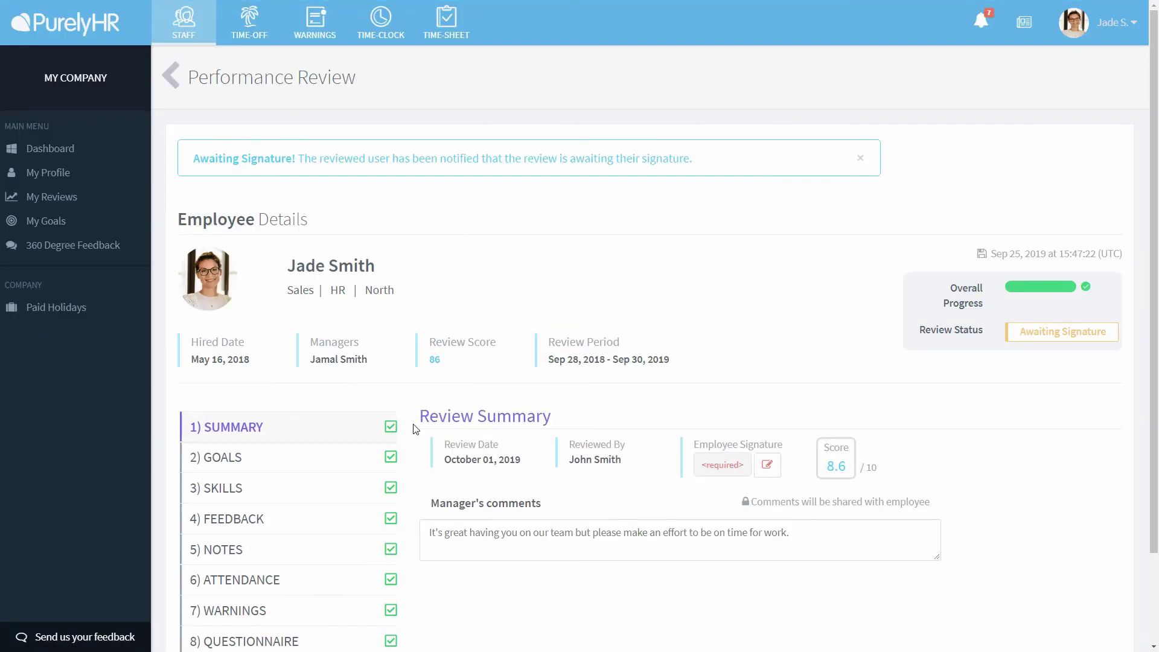
pyautogui.scroll(-2, 887, 429)
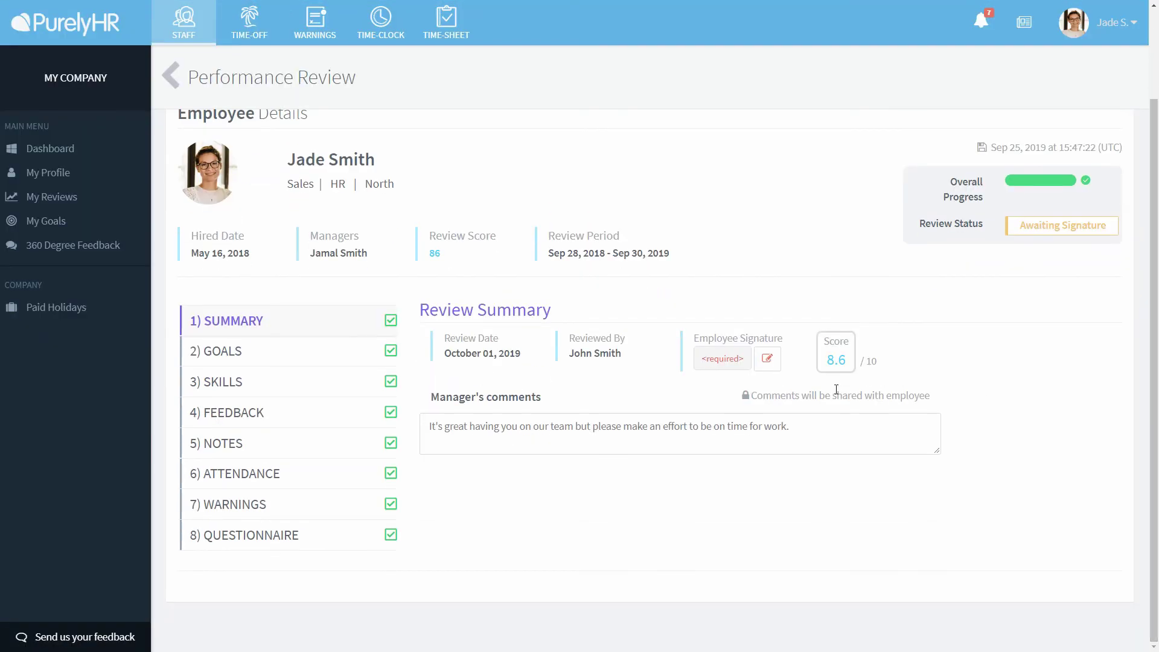
pyautogui.click(766, 358)
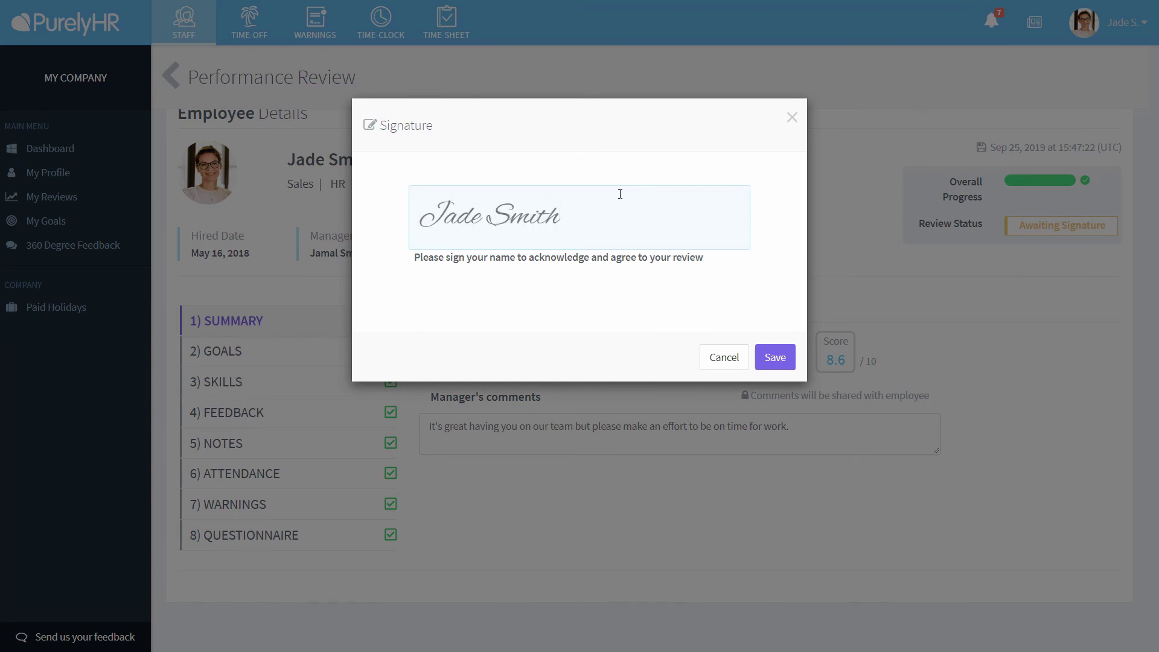
pyautogui.click(772, 356)
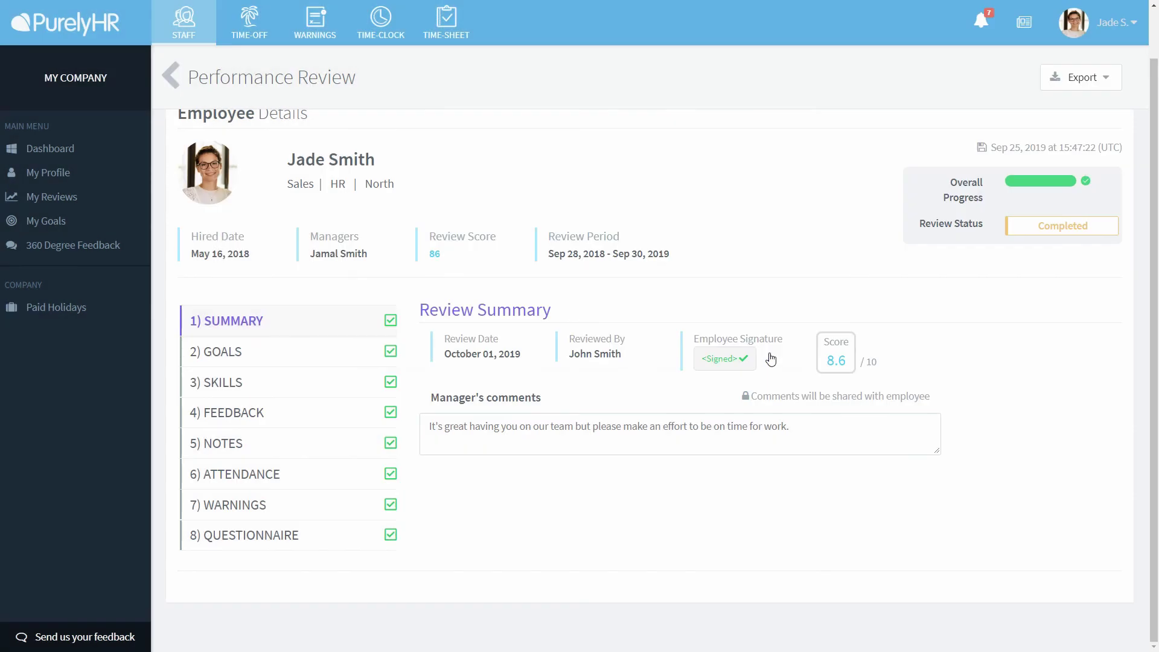